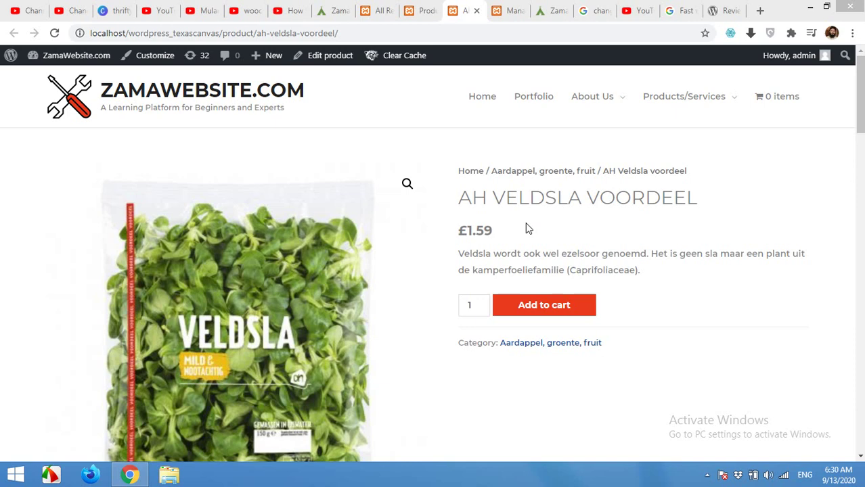
Step: Open the reviews of the AH Veldsla voordeel product and bring its review form into view
scroll(516, 203, "down", 6)
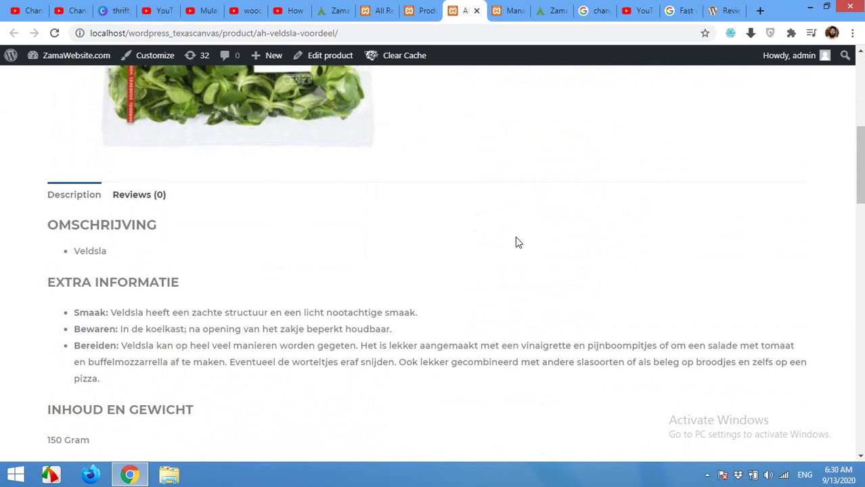
scroll(515, 236, "up", 6)
scroll(486, 222, "down", 5)
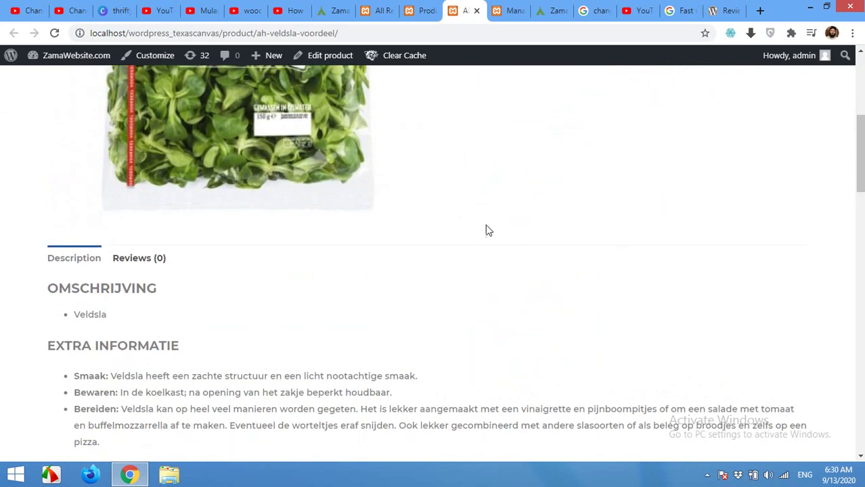
left_click(156, 262)
scroll(283, 234, "down", 2)
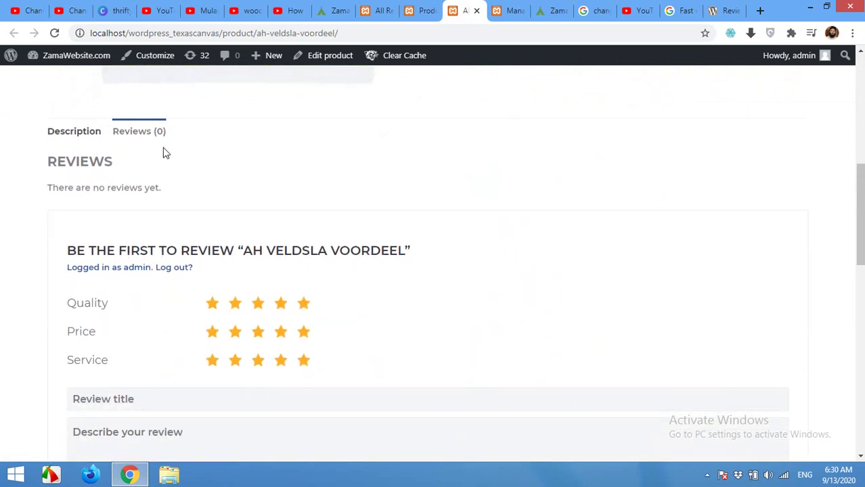
scroll(285, 206, "down", 2)
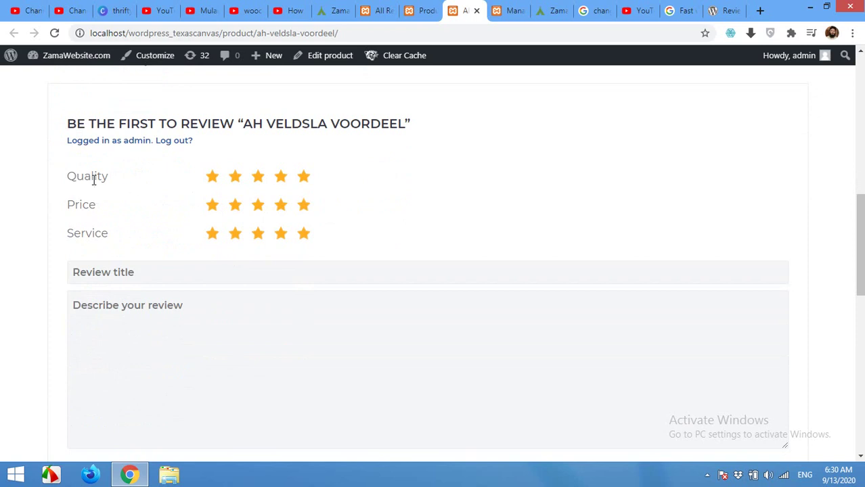
Step: Rate the product in the review form with 3 stars for Quality and 4 stars for Service
left_click(257, 180)
left_click(259, 235)
left_click(283, 236)
left_click_drag(68, 178, 113, 183)
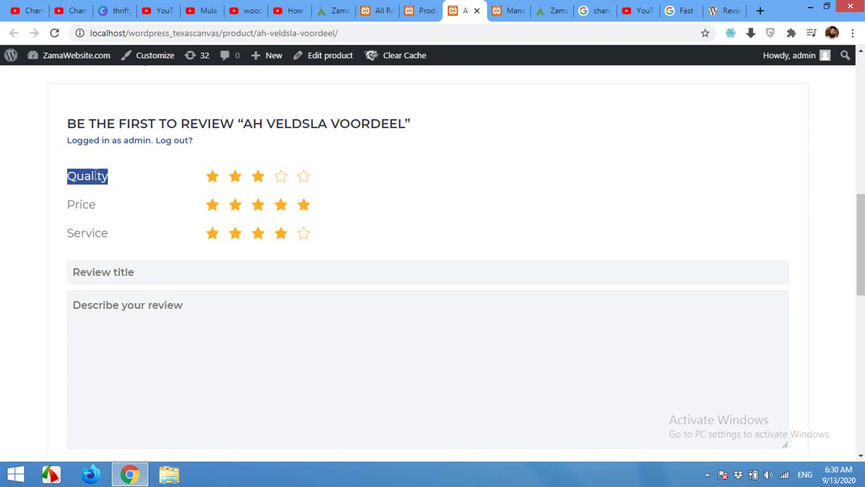
Step: Title the review "Good product" and describe it as "I got the product late but its price was good"
scroll(136, 196, "up", 5)
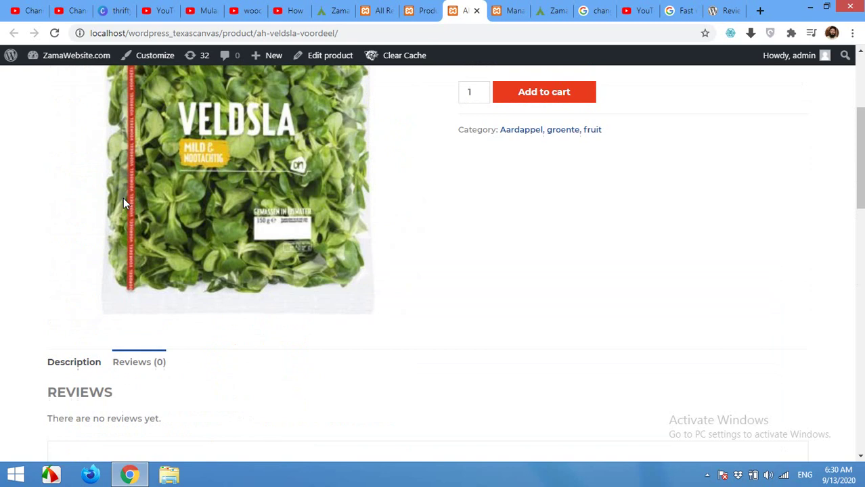
scroll(163, 203, "down", 4)
scroll(172, 209, "down", 3)
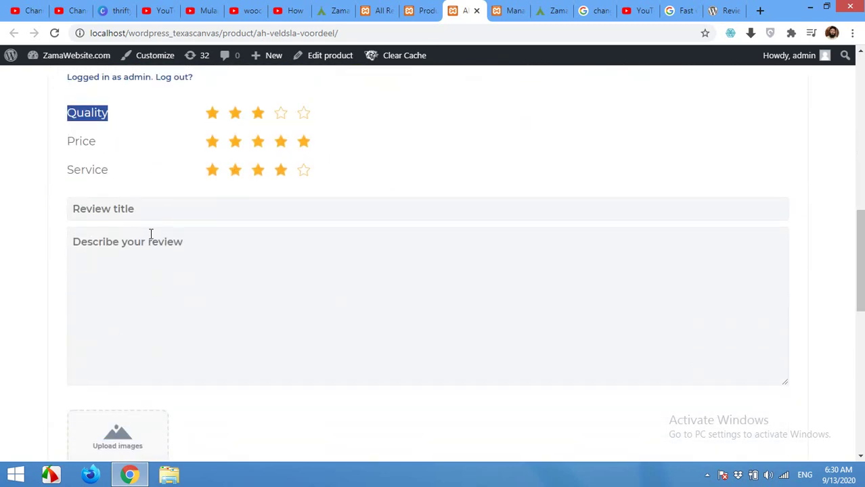
left_click(184, 211)
type("Good")
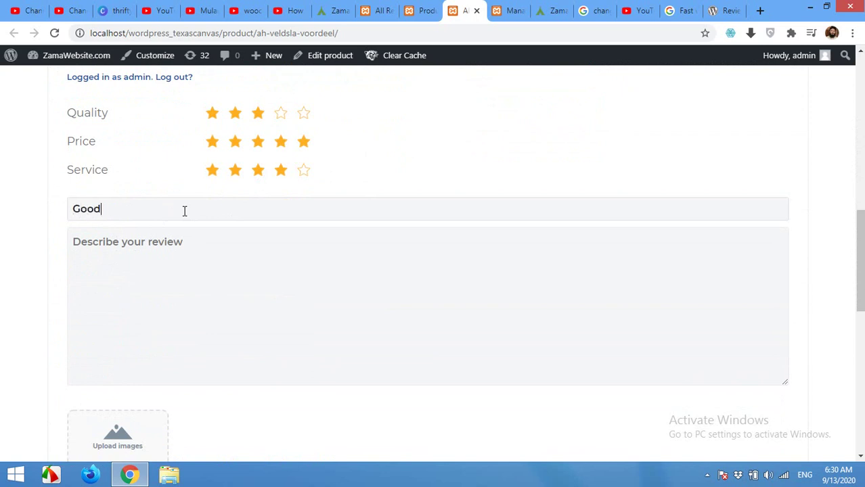
type(" product")
key("Tab")
type("T")
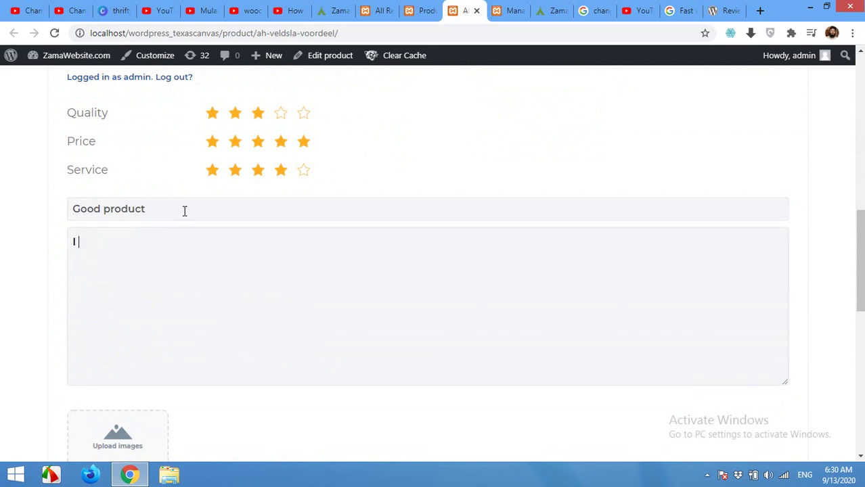
type(" got the product")
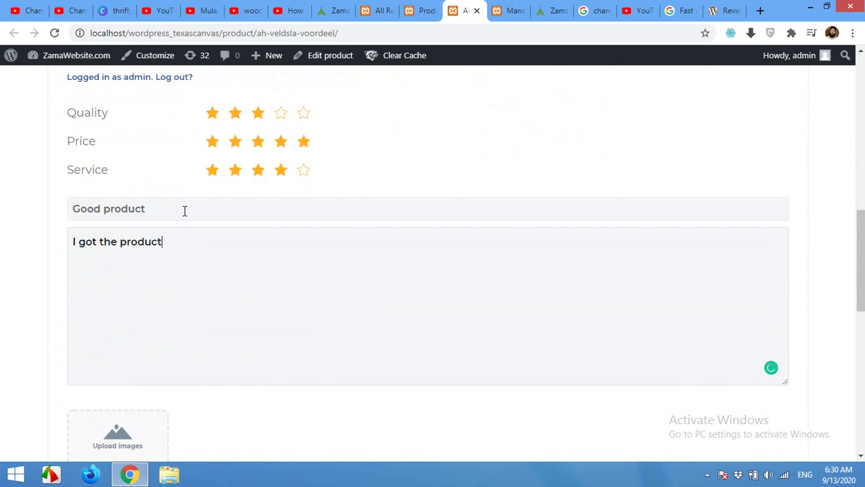
type(" a")
type("ut its price was good")
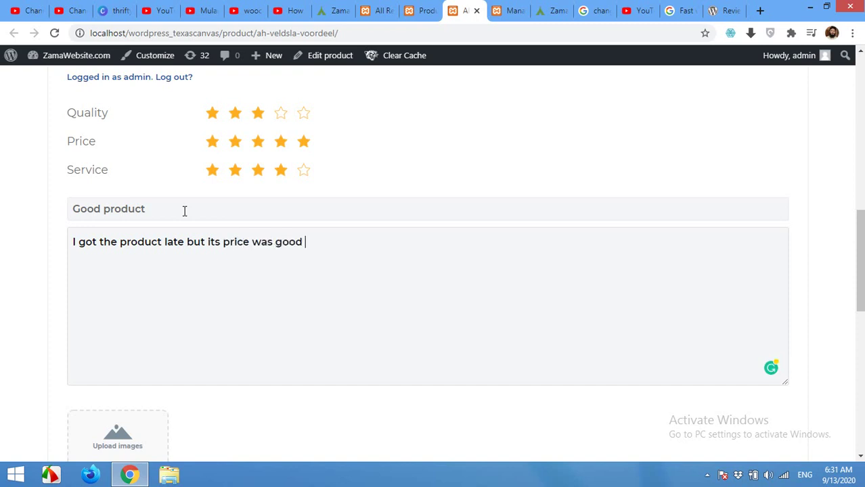
Step: Attach the existing Veldsla product photo from the media library to the review and try to submit the review
scroll(188, 209, "down", 2)
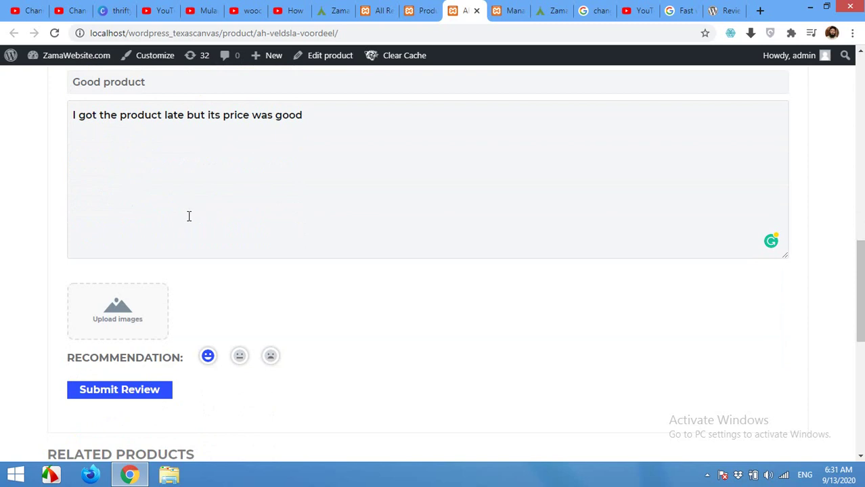
left_click(132, 326)
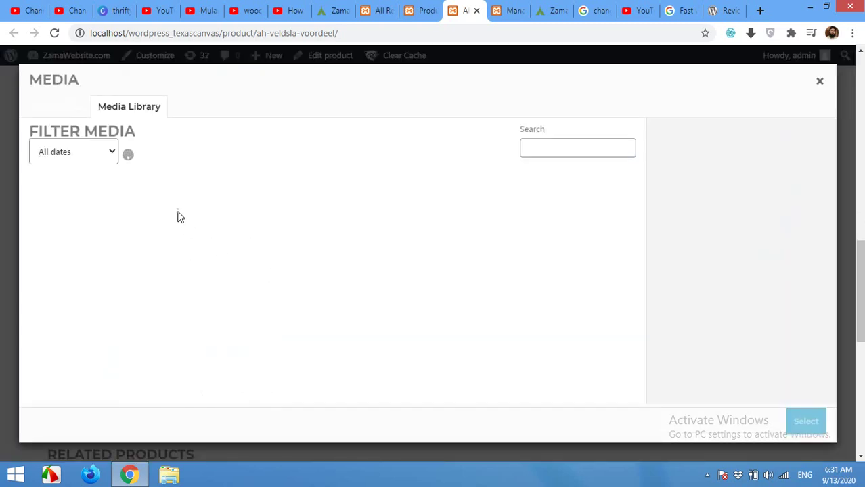
left_click(387, 301)
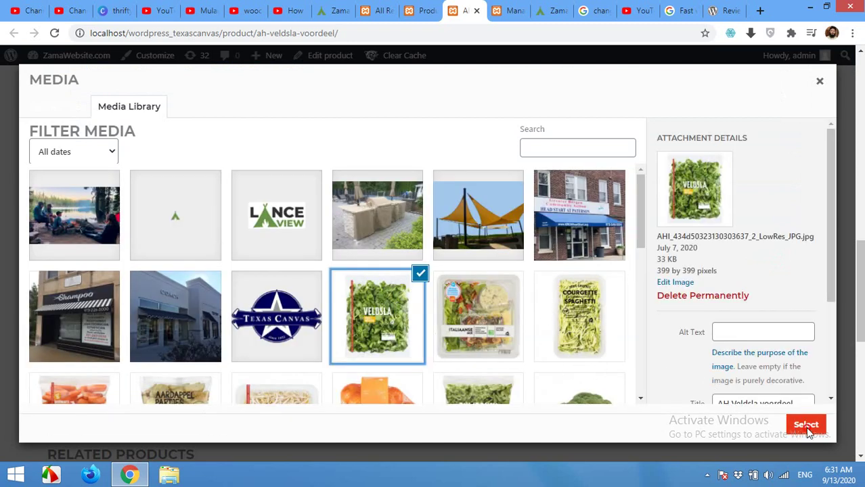
key("Return")
scroll(288, 320, "down", 2)
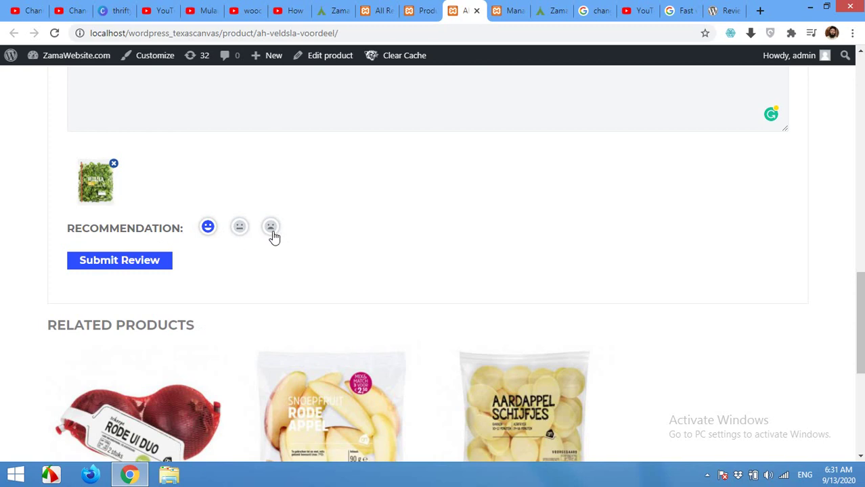
left_click(118, 263)
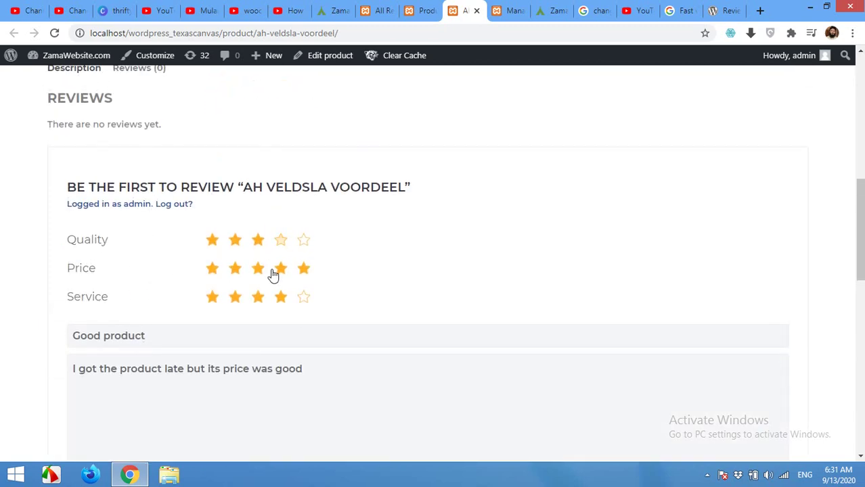
scroll(428, 244, "up", 4)
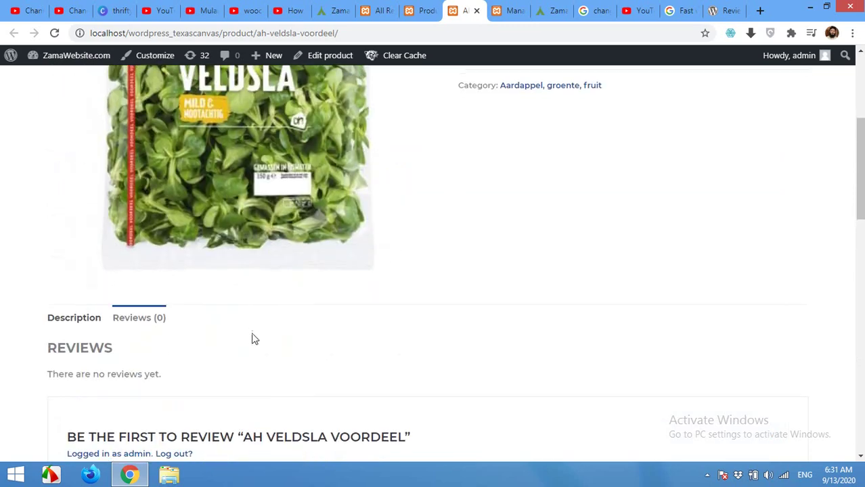
scroll(236, 270, "down", 3)
scroll(283, 320, "up", 5)
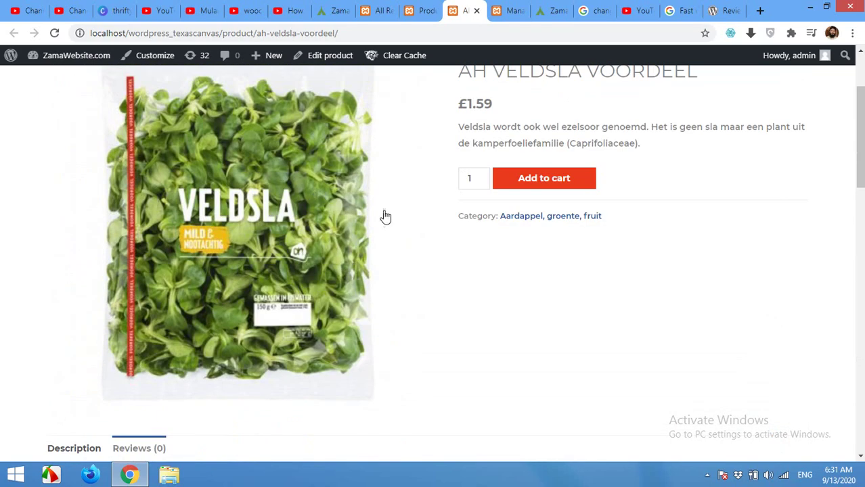
scroll(388, 286, "down", 3)
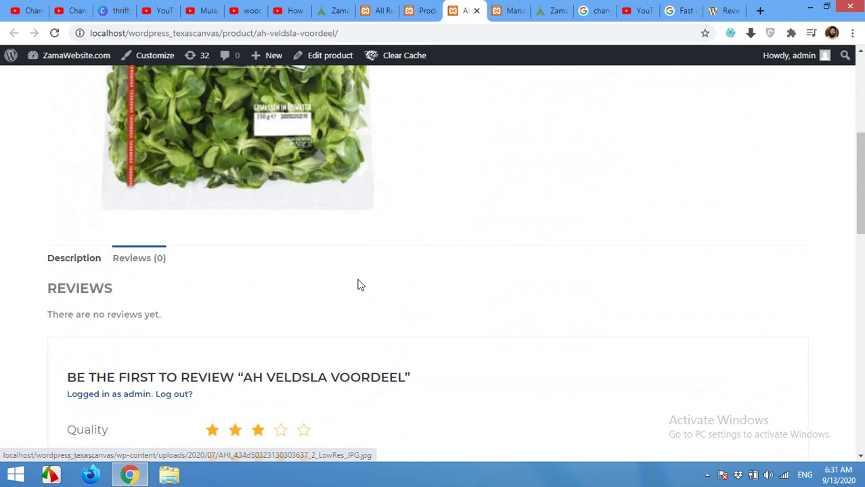
scroll(334, 316, "up", 4)
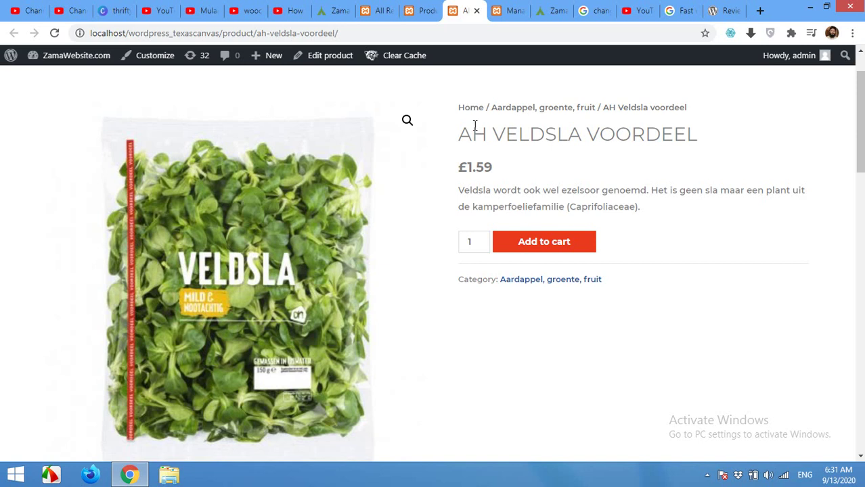
scroll(467, 121, "up", 1)
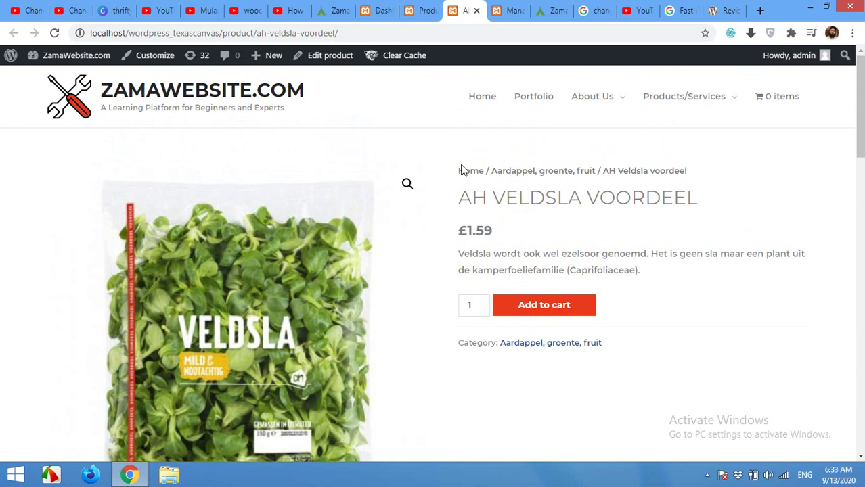
Step: Search for new WordPress plugins with the keyword "reviewx", and install and activate the ReviewX multi-criteria reviews plugin
left_click(377, 10)
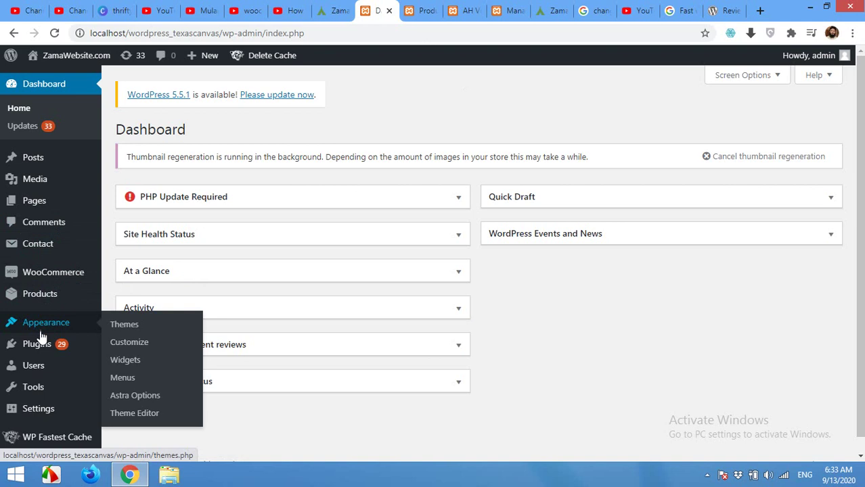
mouse_move(44, 351)
left_click(126, 364)
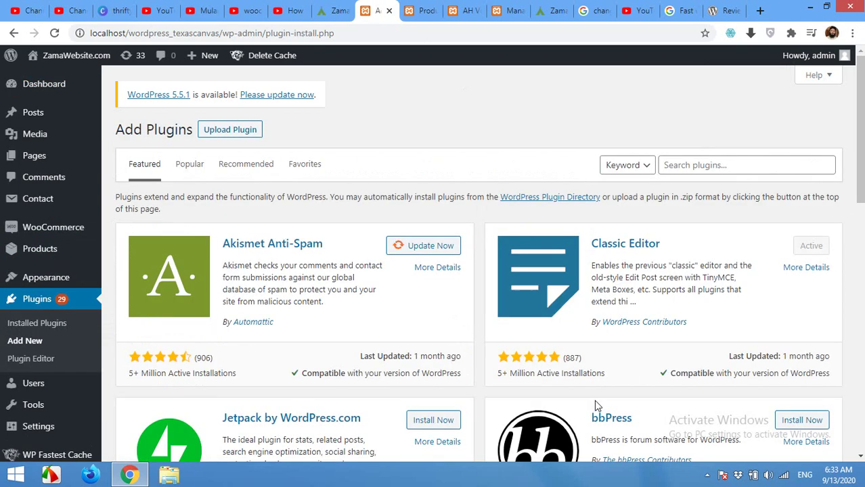
left_click(764, 166)
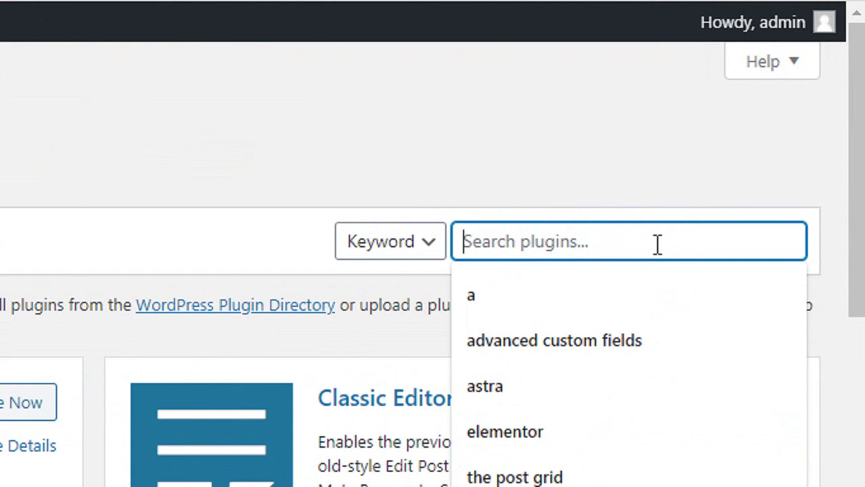
type("reviewx")
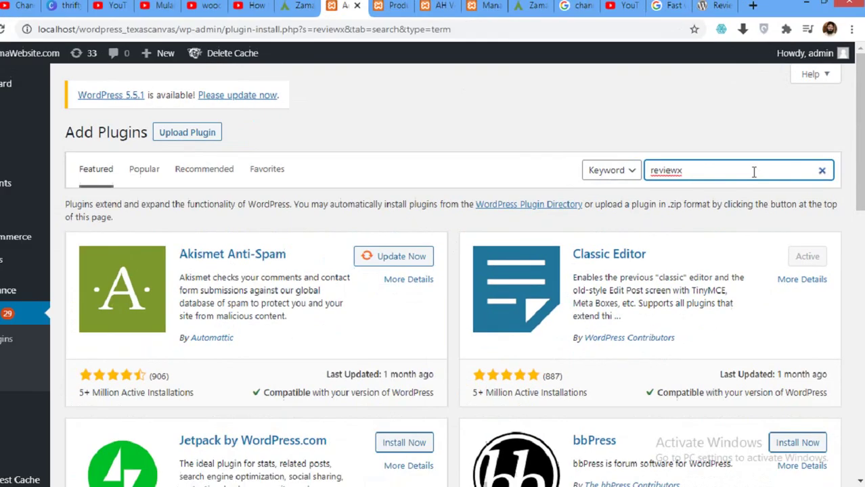
key("Return")
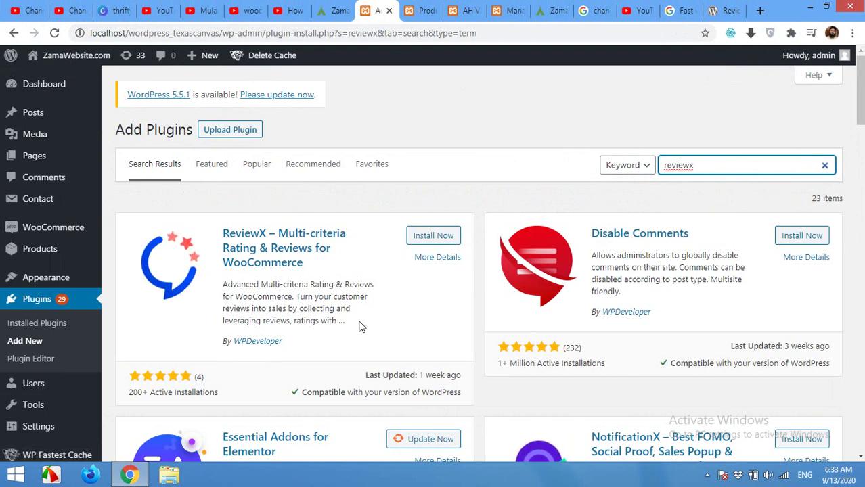
left_click(437, 238)
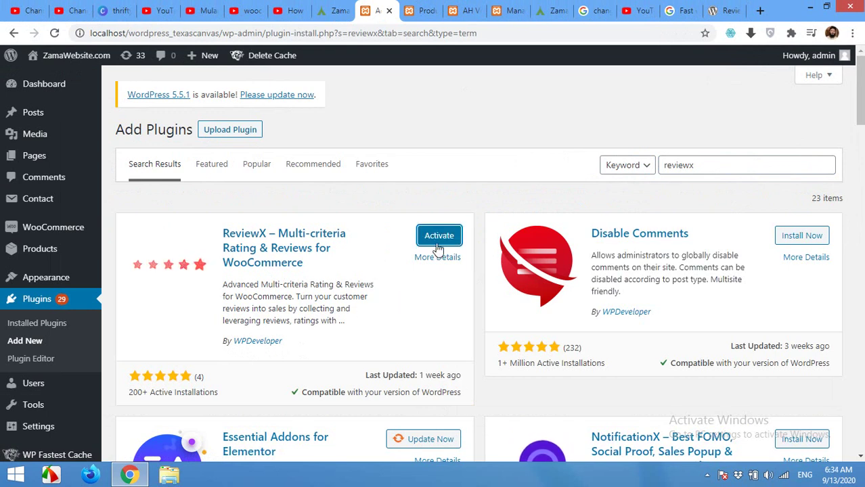
left_click(439, 239)
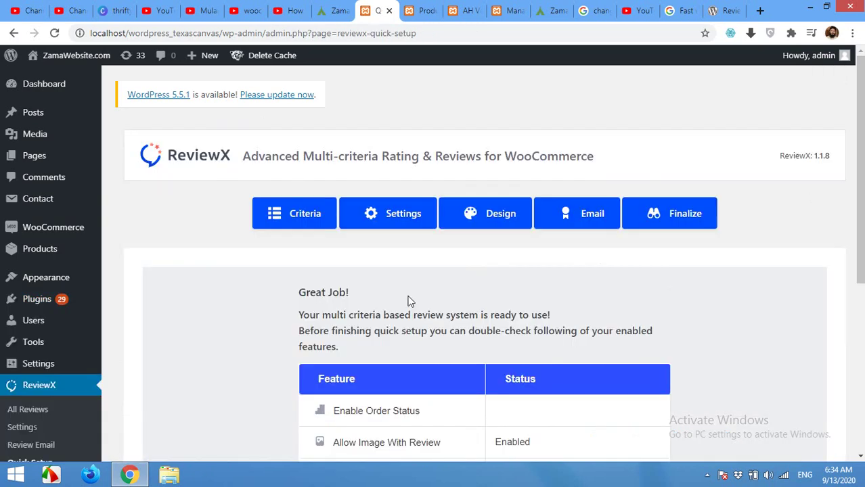
Step: Delete the Service and Price criteria from the product review criteria in the ReviewX quick setup
left_click(287, 223)
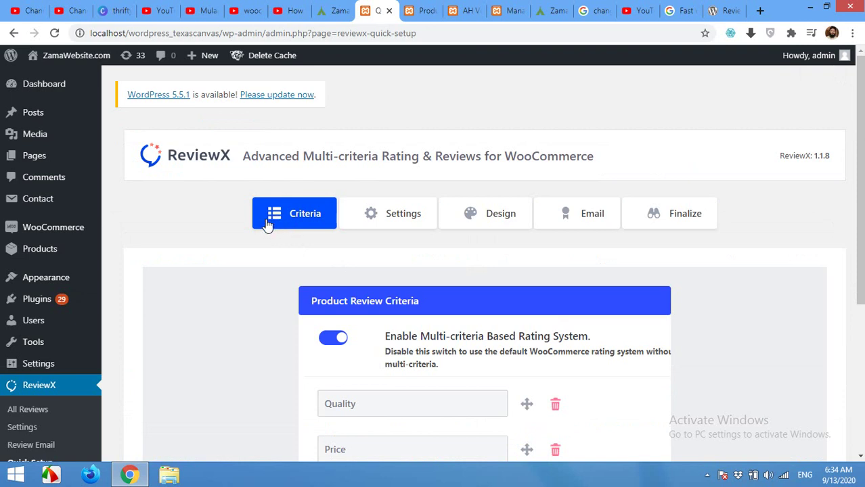
scroll(241, 263, "down", 2)
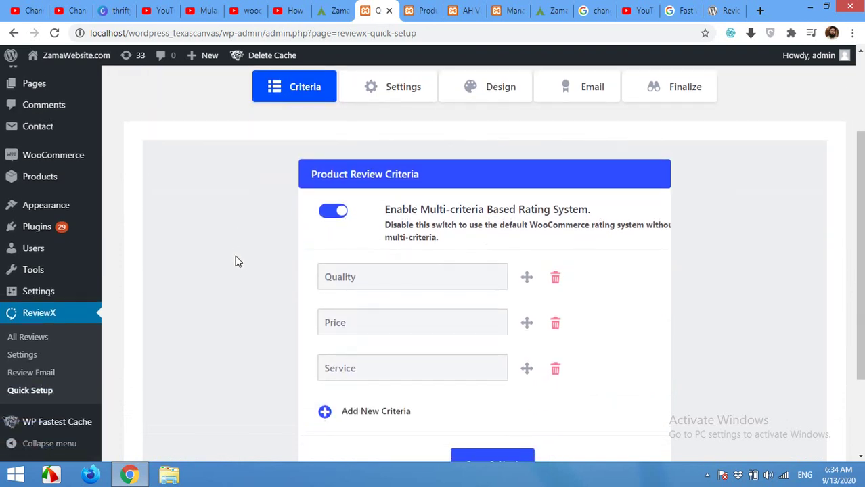
scroll(235, 258, "down", 1)
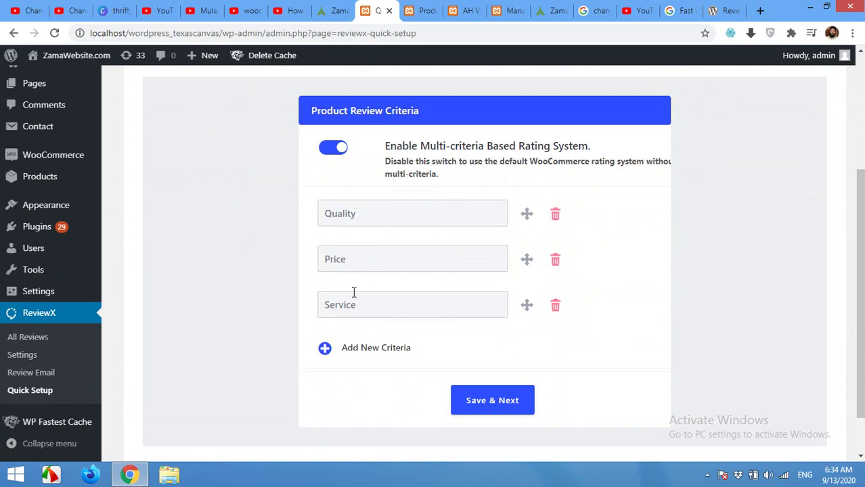
left_click(556, 307)
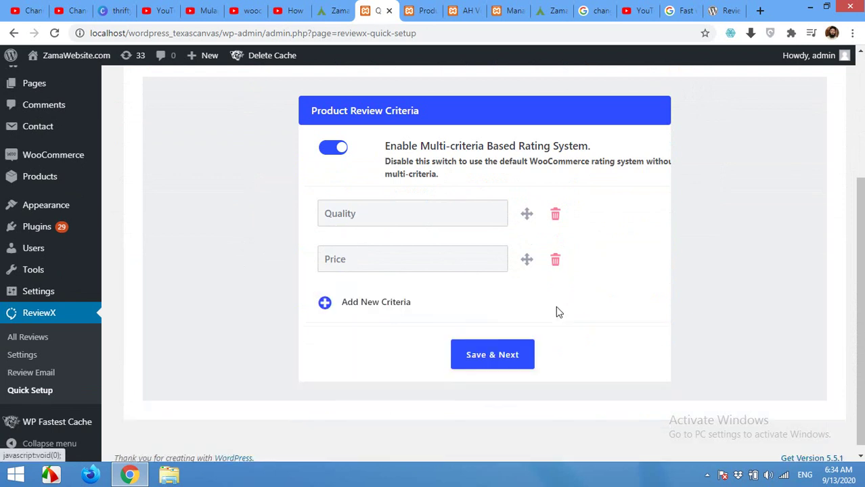
left_click(560, 264)
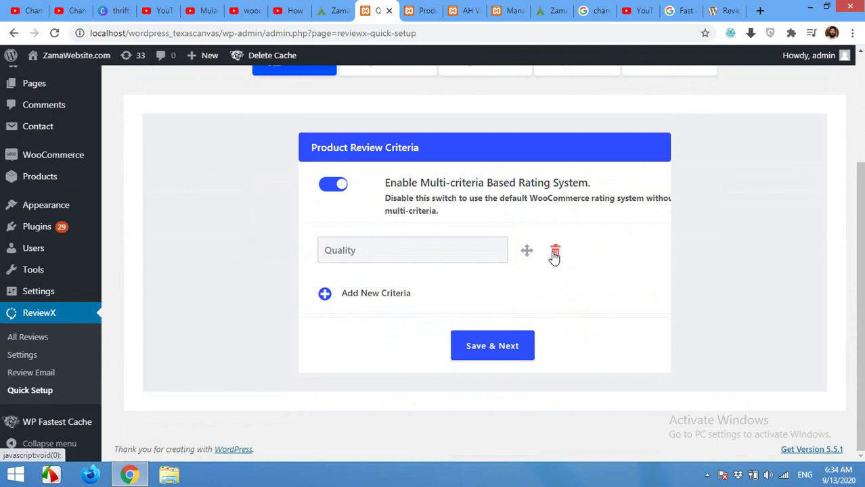
Step: Rename the remaining Quality review criterion as "Shipping Time"
left_click(366, 250)
left_click_drag(373, 253, 320, 255)
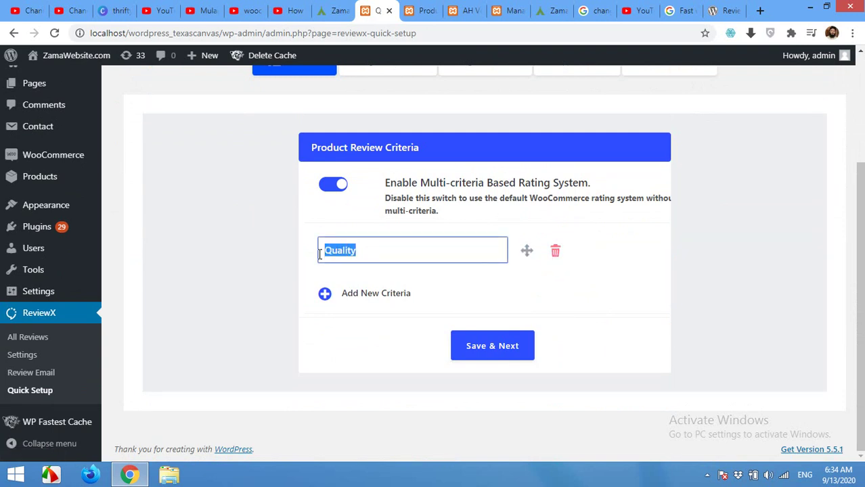
type("Shipping Time")
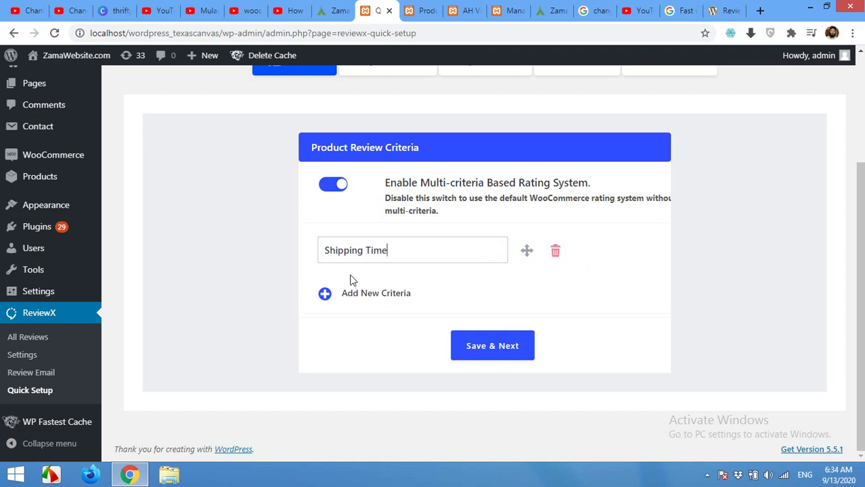
Step: Add two more product review criteria named "Service" and "Quality" below Shipping Time
left_click(359, 295)
left_click(380, 296)
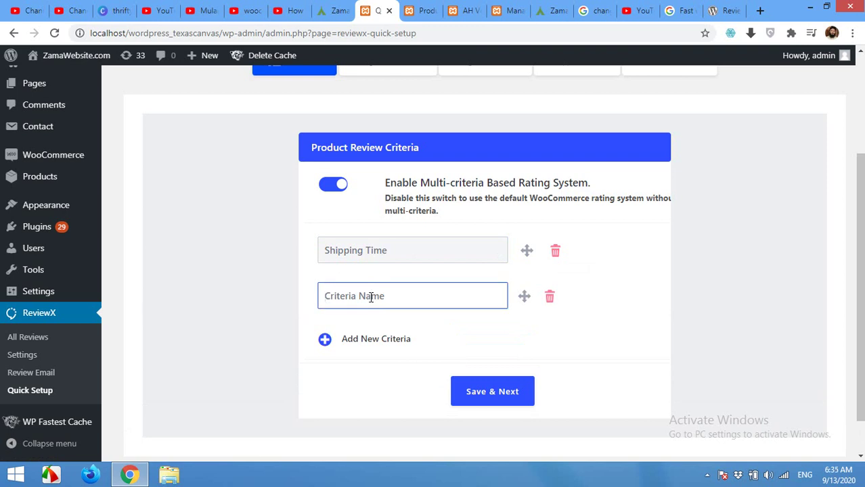
type("Service")
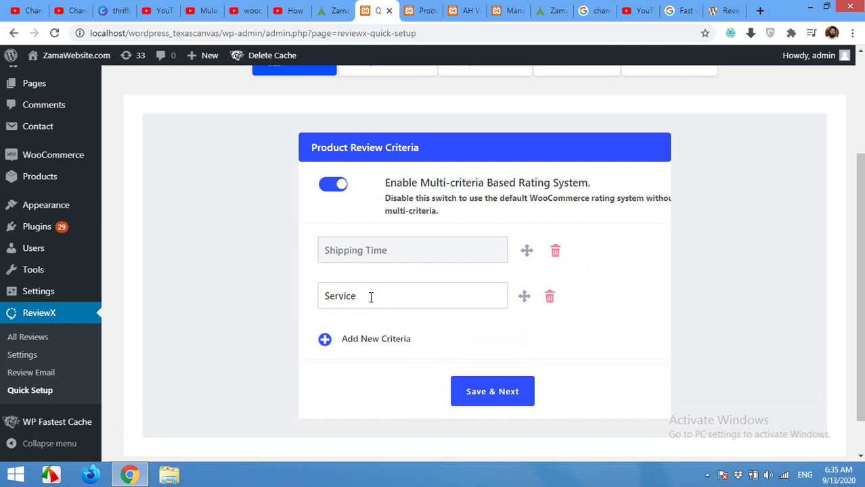
left_click(356, 338)
left_click(379, 341)
type("Q")
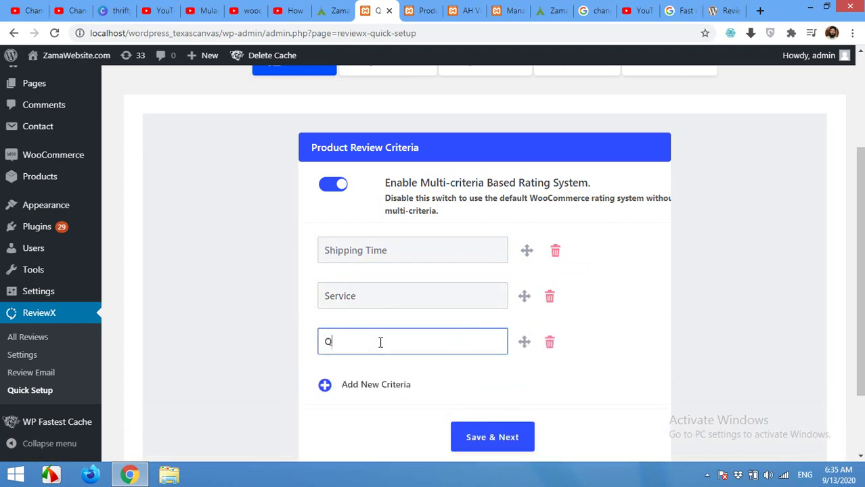
type("uality")
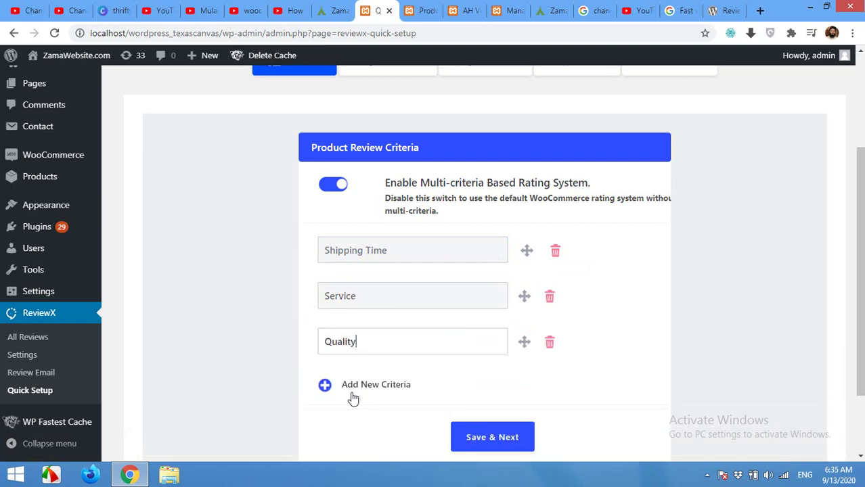
Step: Try to add a fourth review criterion, and save the existing criteria to proceed to the Settings stage of the quick setup
left_click(350, 386)
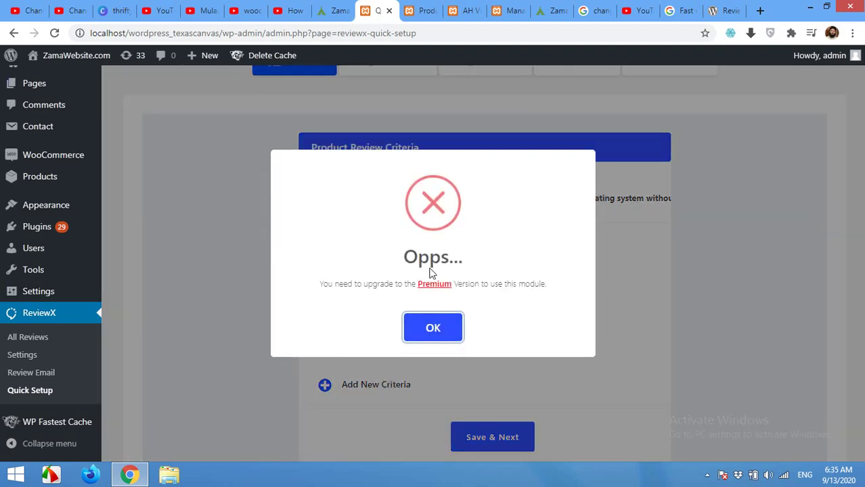
left_click(433, 328)
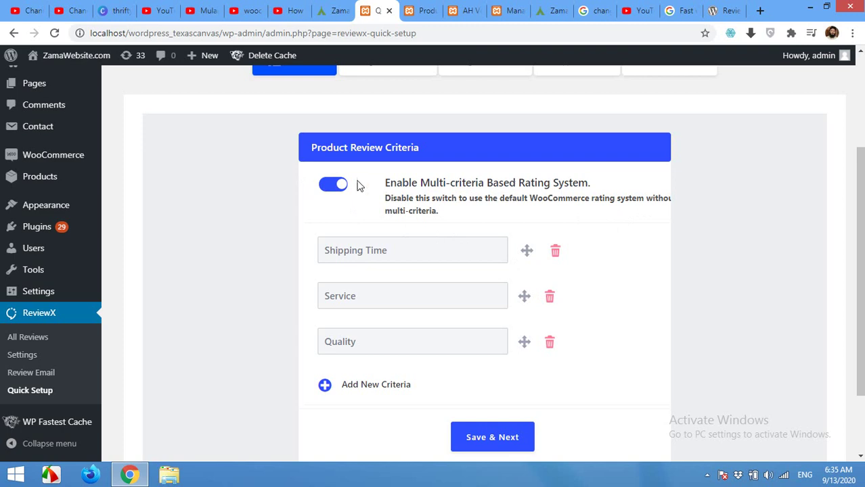
scroll(482, 362, "down", 1)
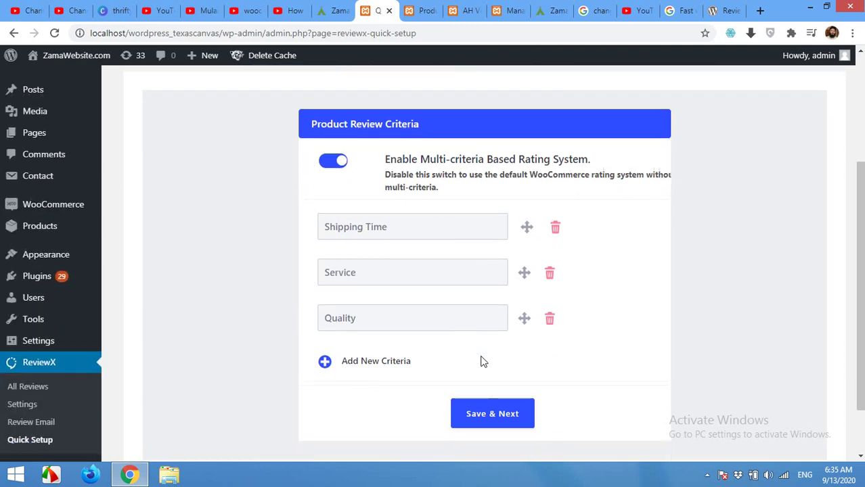
scroll(482, 362, "down", 1)
left_click(489, 346)
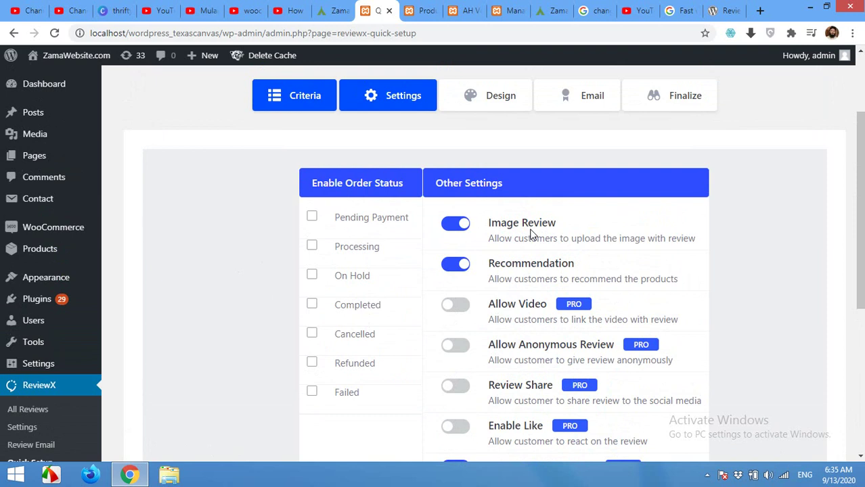
Step: Check the photo attachment and recommendation options in the review form on the AH Veldsla voordeel product page
scroll(530, 230, "down", 1)
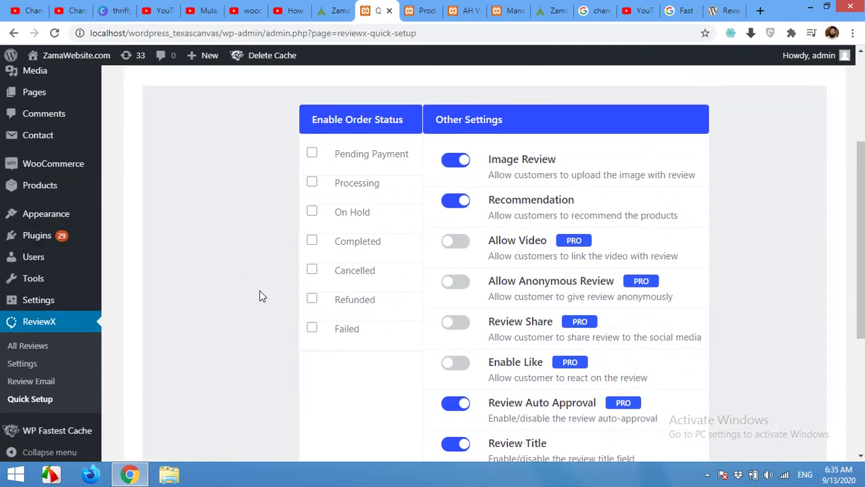
left_click(464, 13)
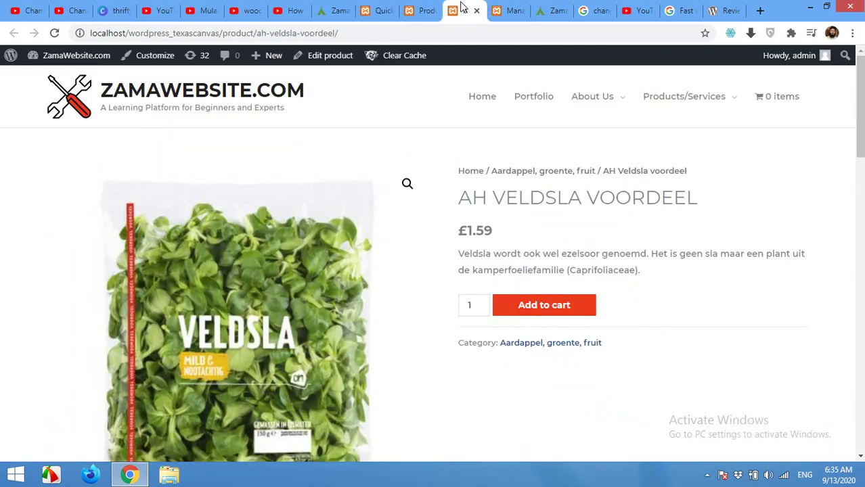
scroll(511, 265, "down", 8)
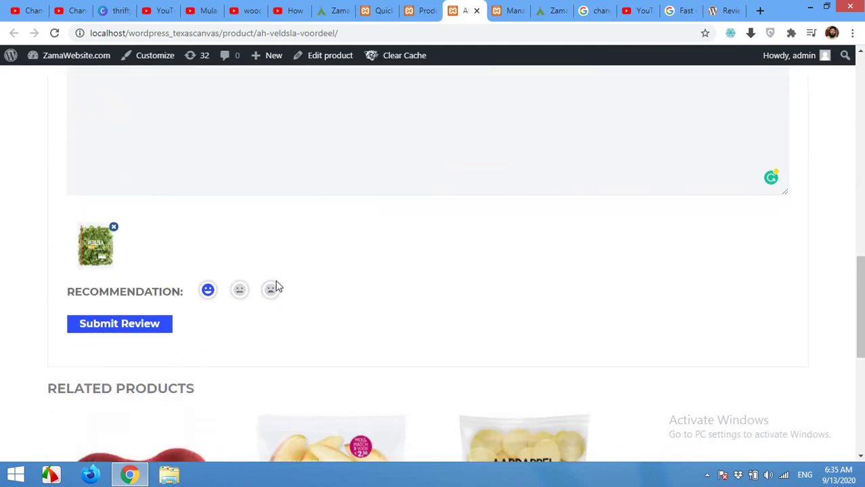
left_click(389, 10)
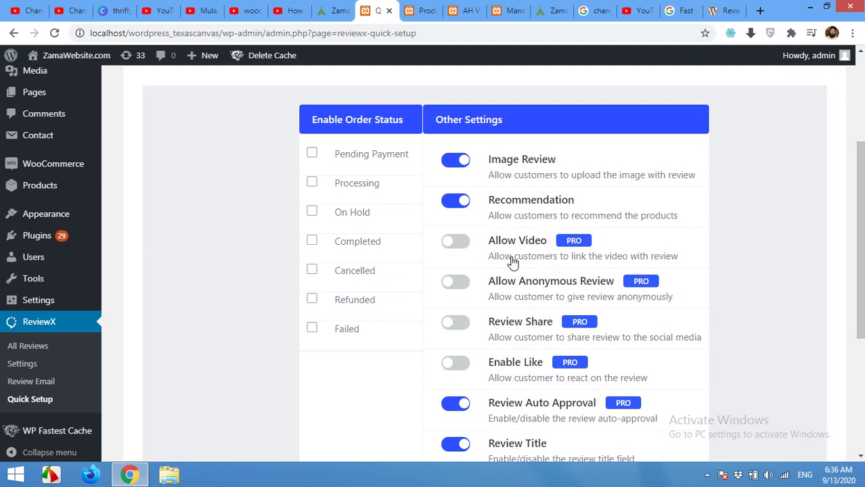
Step: Look through the order status and other review settings, and save them with their default values to proceed to the Design stage
scroll(513, 271, "down", 1)
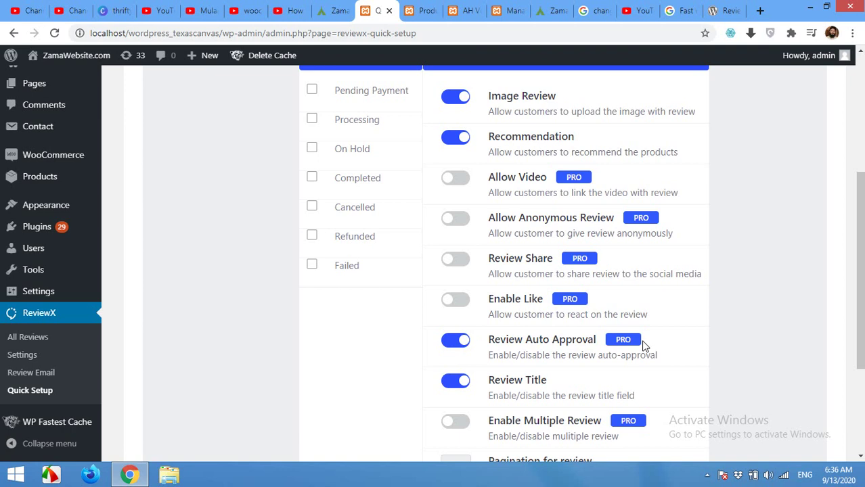
scroll(573, 379, "down", 1)
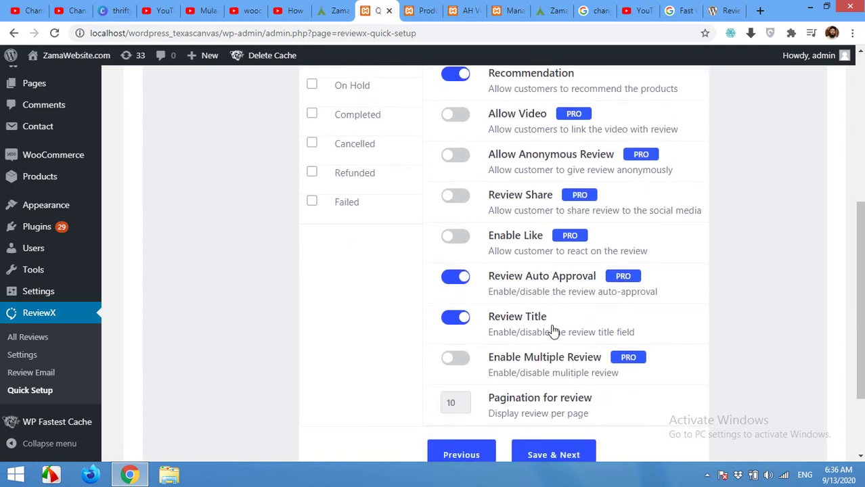
scroll(548, 328, "down", 2)
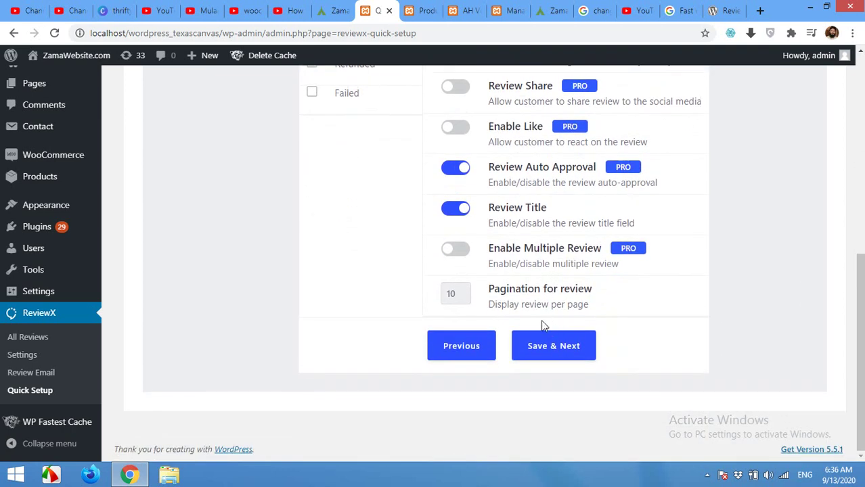
double_click(451, 293)
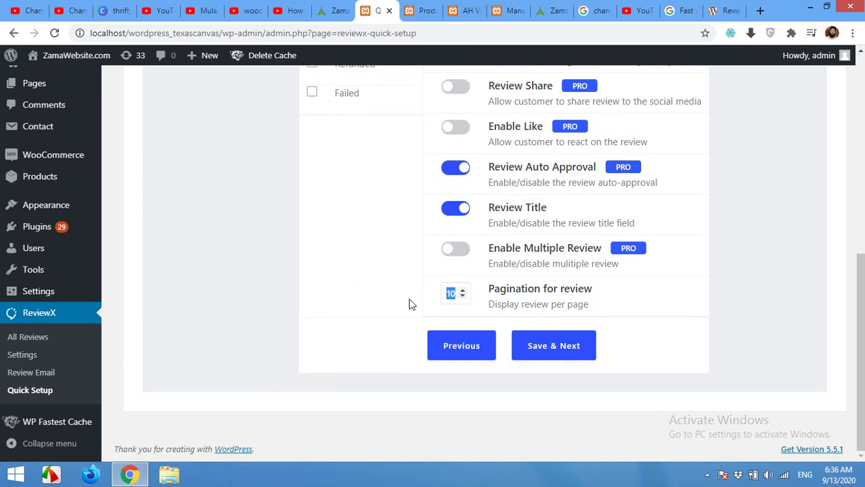
scroll(363, 290, "up", 5)
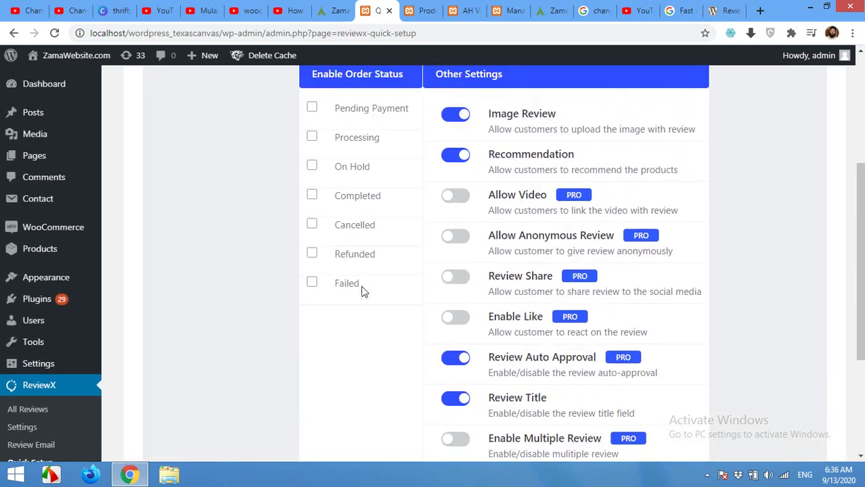
scroll(324, 284, "down", 1)
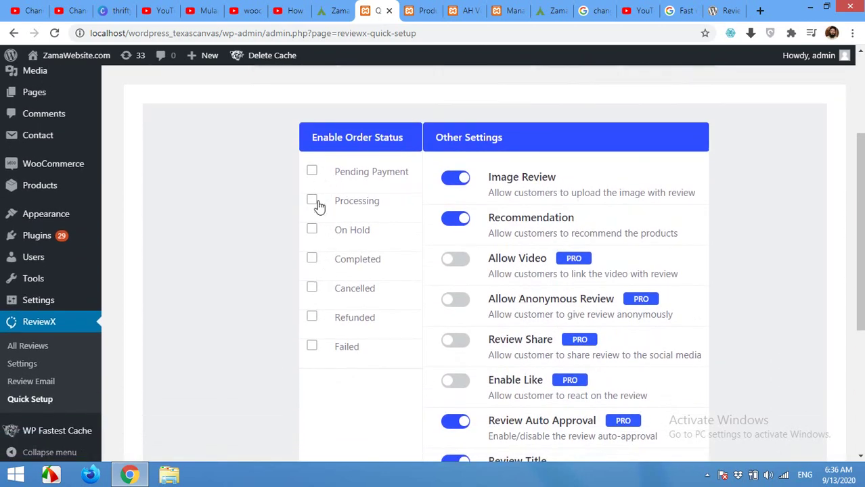
scroll(332, 298, "down", 4)
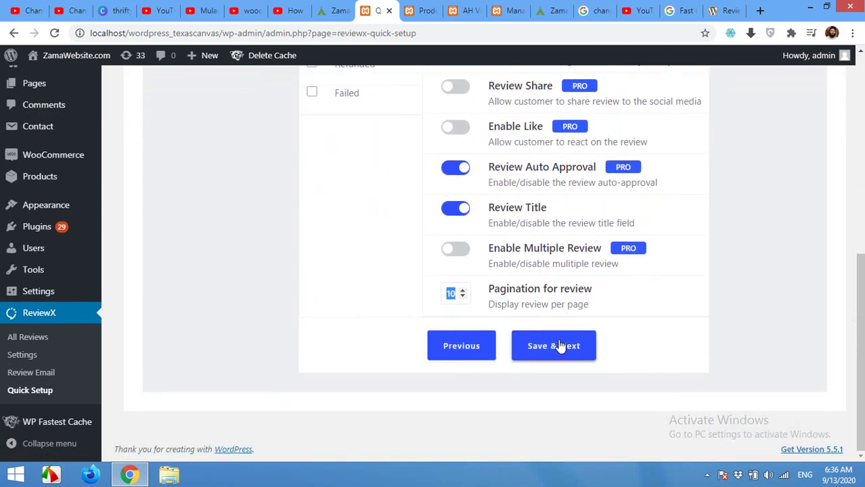
left_click(560, 347)
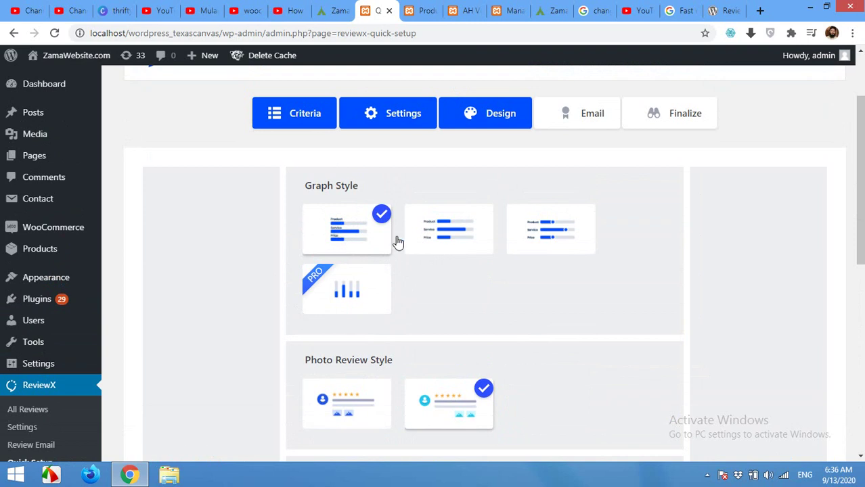
Step: Try the second and third graph styles, and choose the first one with labels above the bars
left_click(446, 238)
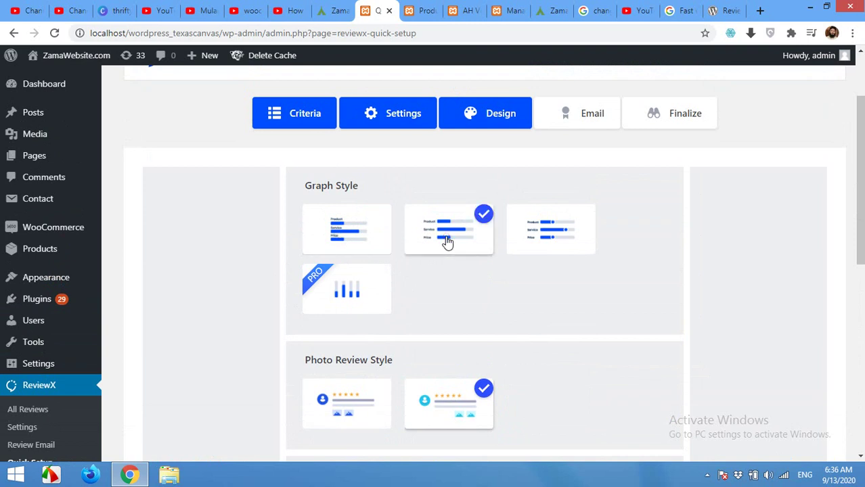
left_click(554, 243)
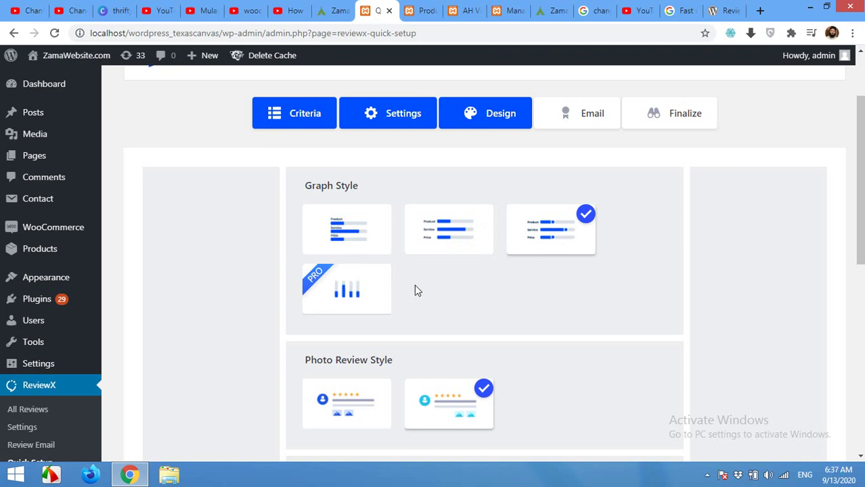
scroll(417, 288, "down", 1)
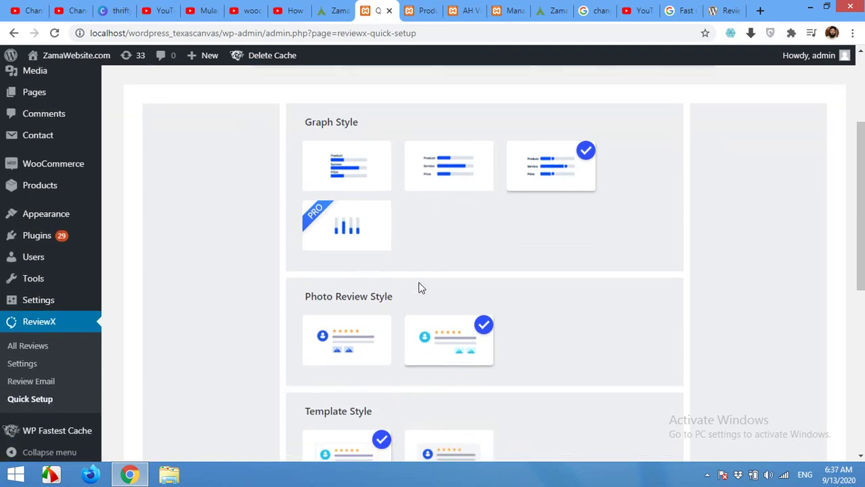
left_click(352, 175)
Step: Choose the second template style with shaded review boxes and save the design to proceed to the Email stage
scroll(511, 231, "down", 2)
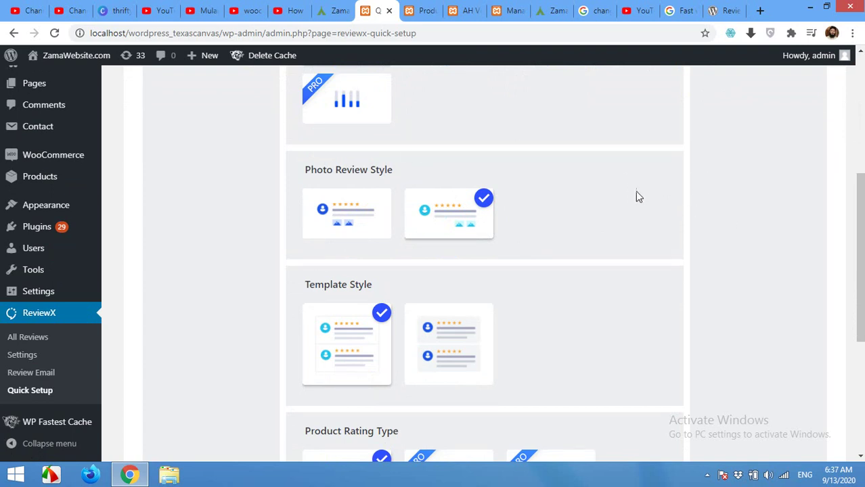
scroll(644, 198, "down", 2)
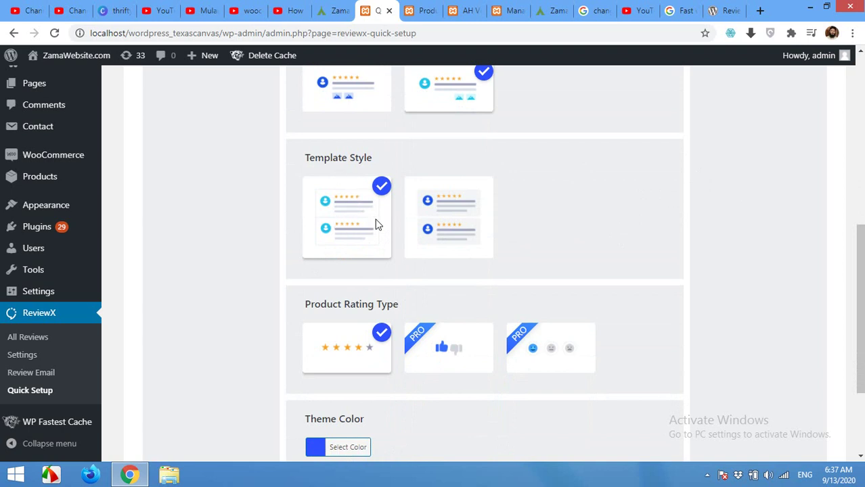
left_click(464, 228)
scroll(493, 250, "down", 1)
scroll(495, 253, "down", 2)
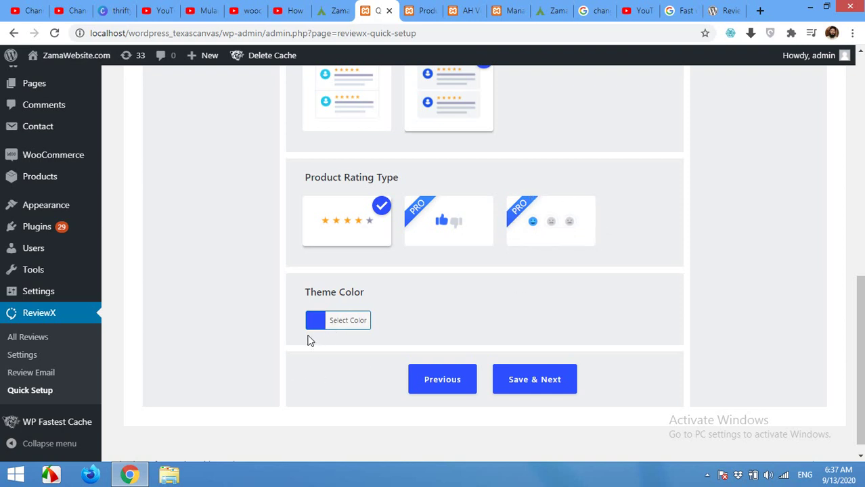
scroll(308, 335, "down", 1)
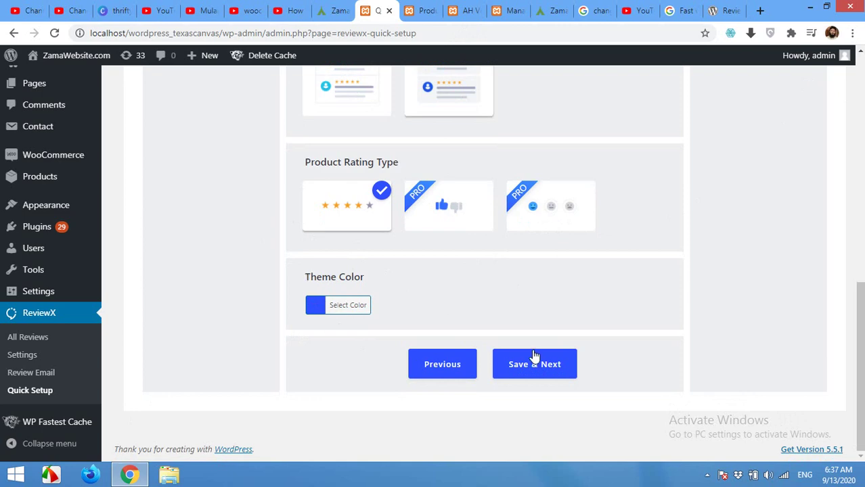
left_click(547, 367)
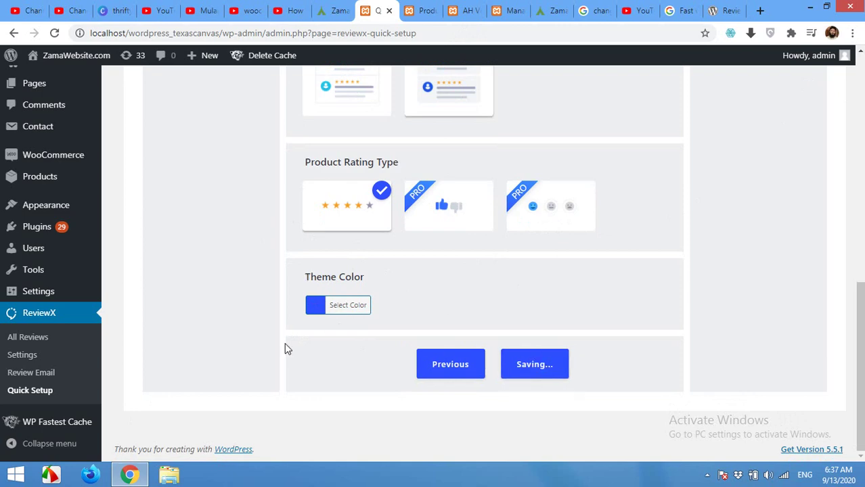
Step: Examine the review reminder email's body text and its placeholders, such as [SHOP_NAME], [ORDER_DATE] and [ORDER_ID]
scroll(284, 342, "up", 2)
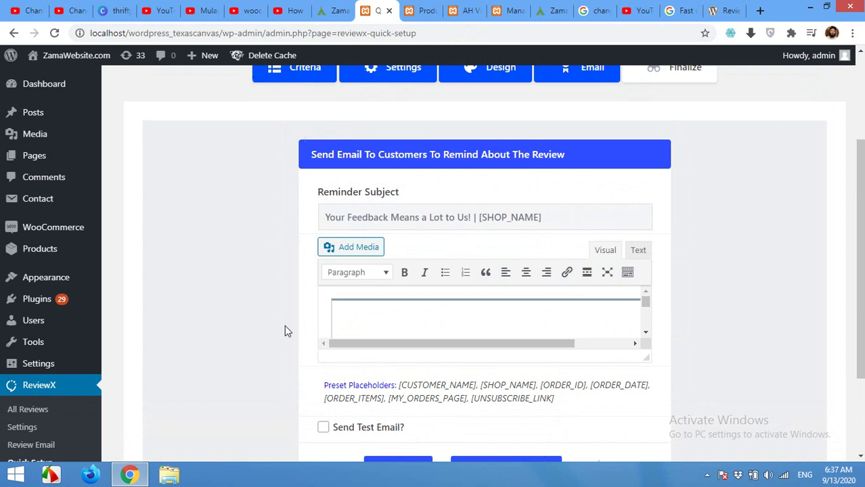
scroll(291, 324, "down", 1)
left_click(442, 260)
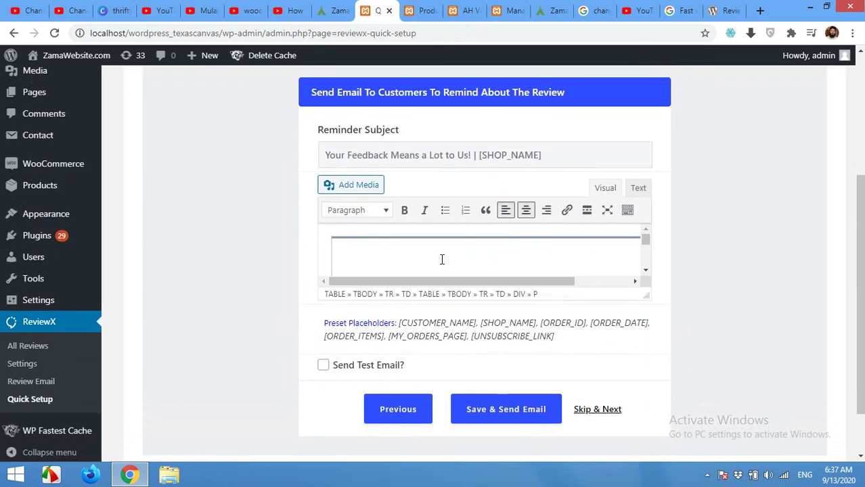
scroll(474, 264, "down", 1)
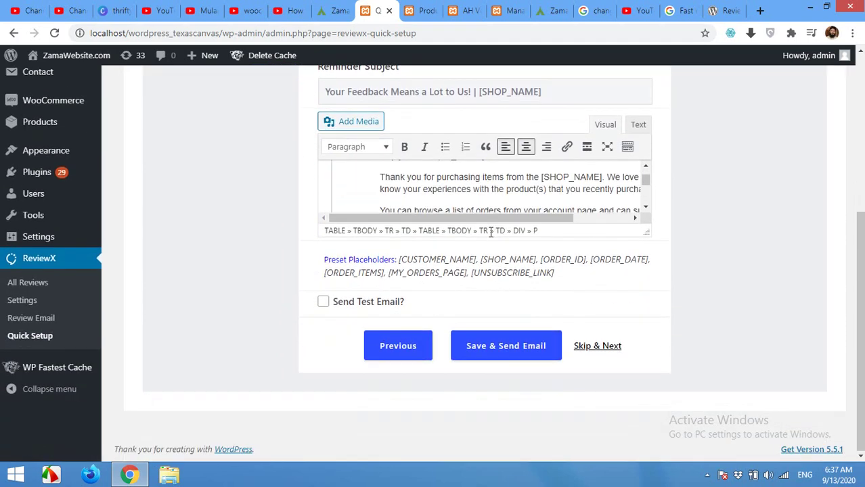
scroll(492, 200, "up", 2)
scroll(473, 200, "down", 2)
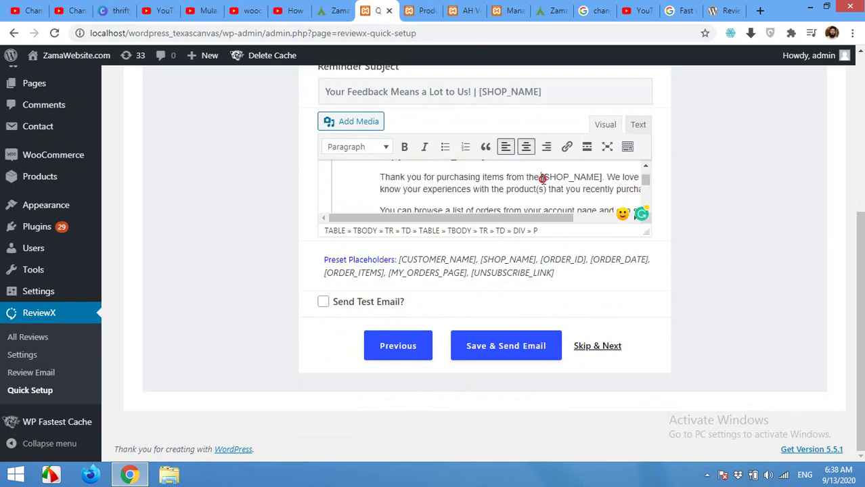
left_click_drag(542, 179, 602, 178)
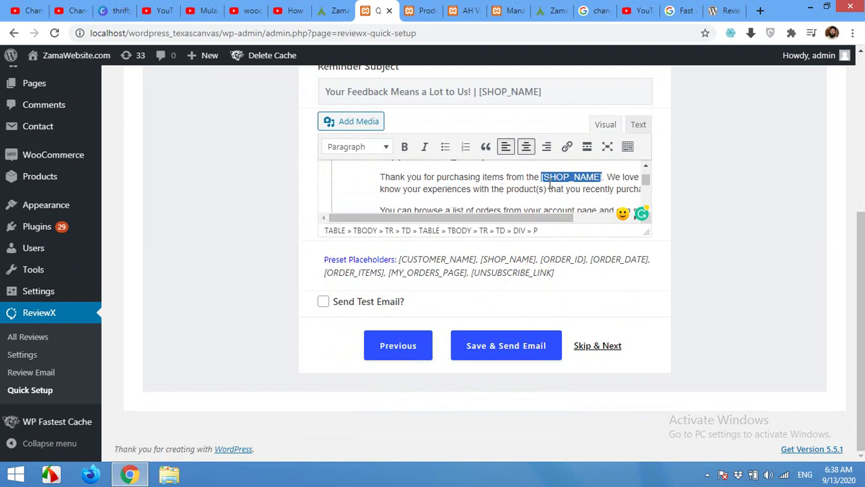
scroll(442, 211, "down", 2)
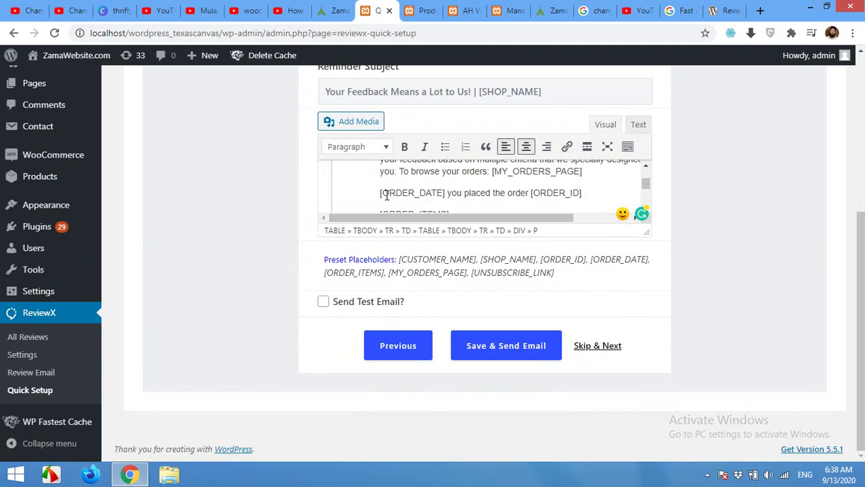
scroll(539, 185, "up", 2)
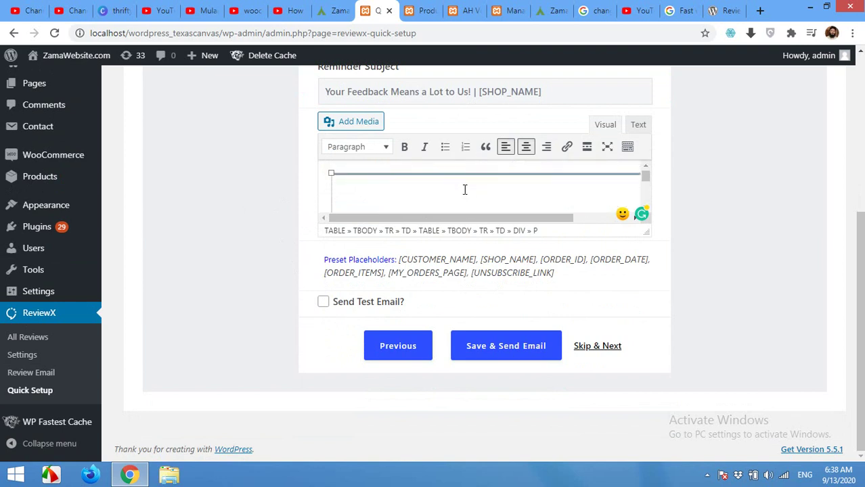
Step: Look over the reminder email's message text around the [SHOP_NAME], [MY_ORDERS_PAGE] and [ORDER_ITEMS] placeholders and its list of preset placeholders
scroll(487, 193, "down", 2)
scroll(504, 183, "up", 2)
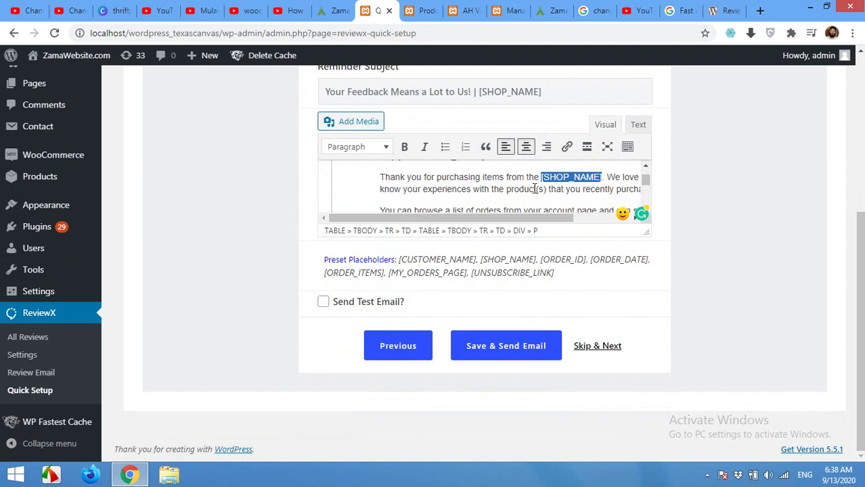
left_click(604, 178)
scroll(557, 187, "down", 2)
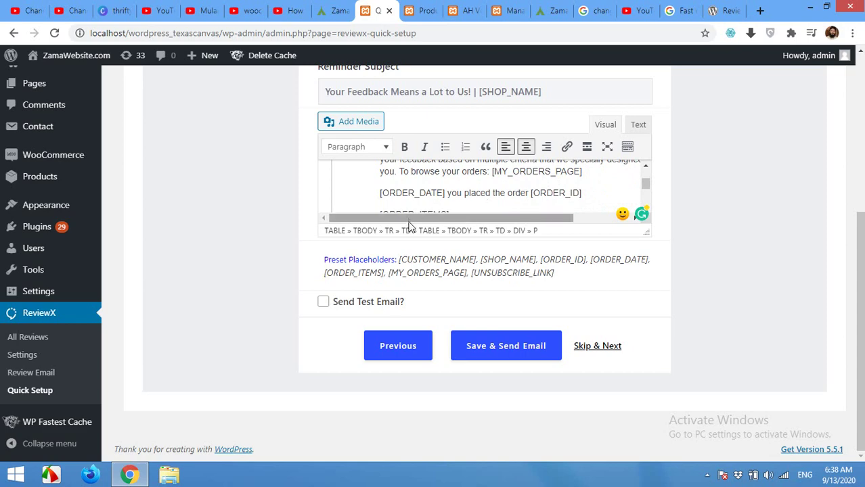
scroll(474, 190, "up", 2)
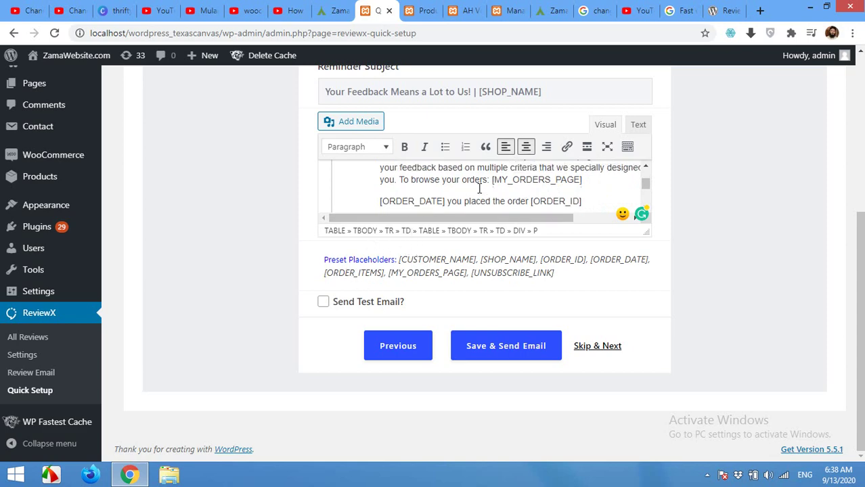
scroll(302, 224, "up", 1)
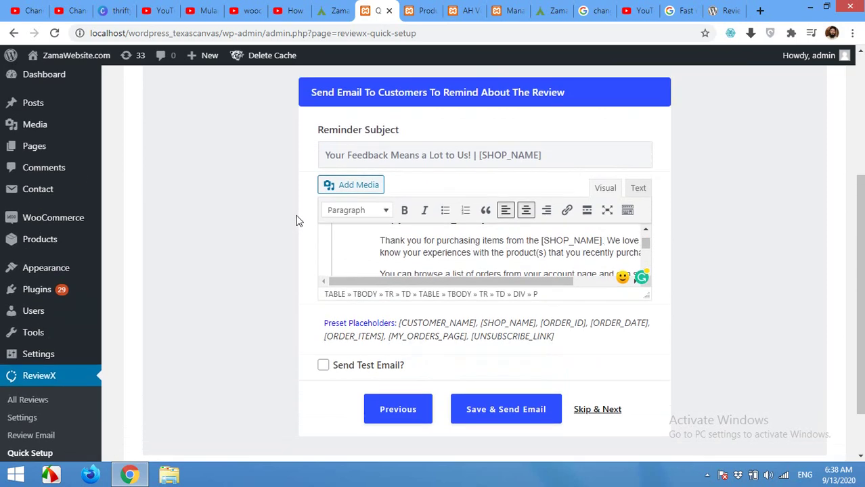
scroll(225, 233, "down", 1)
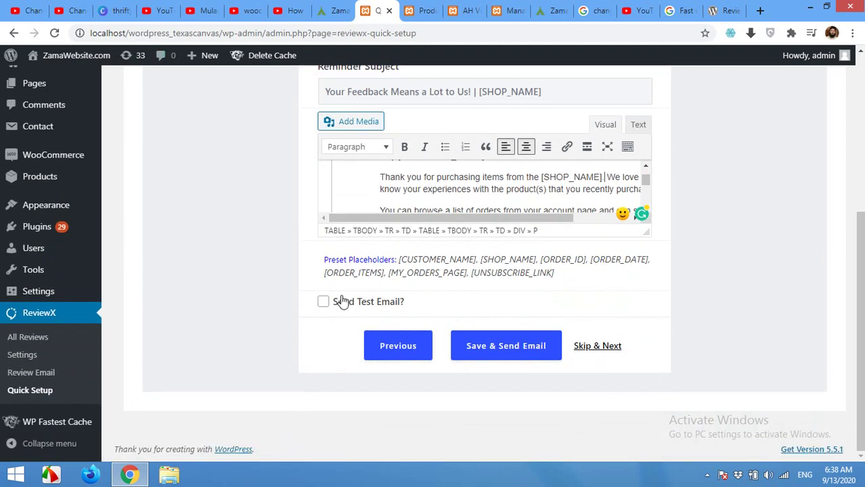
left_click(323, 303)
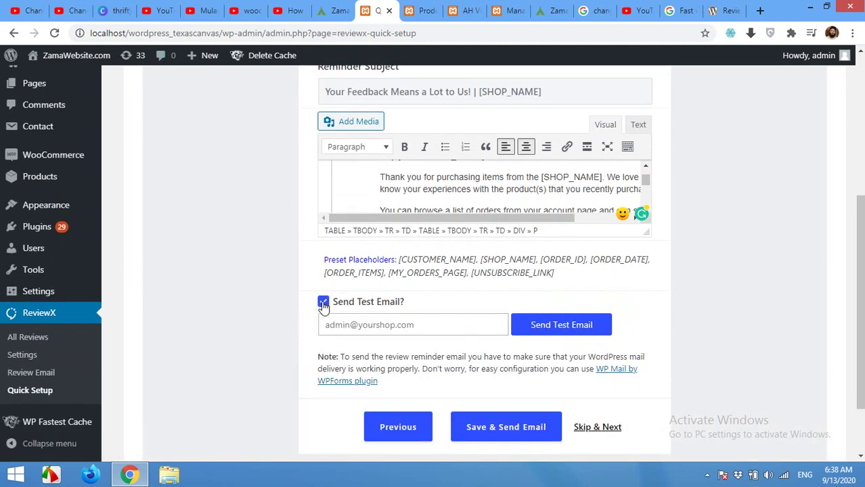
left_click(367, 326)
left_click(323, 303)
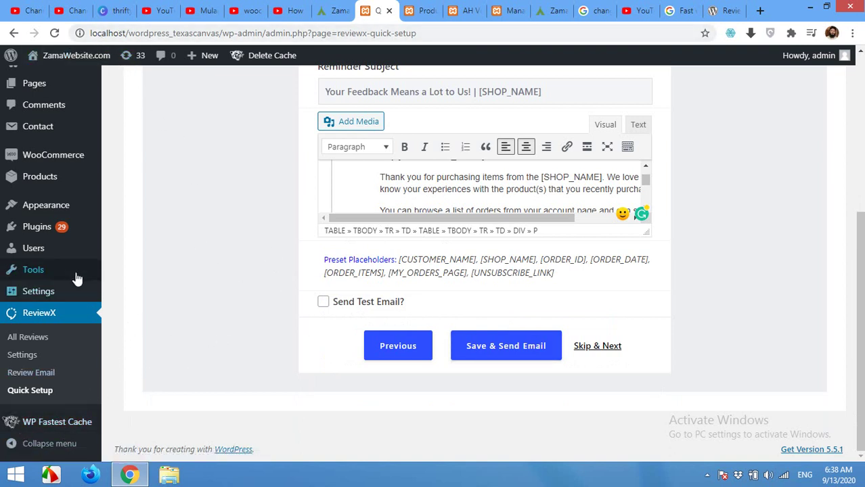
Step: Save the reminder email without sending it to customers, and launch ReviewX to complete the quick setup
left_click(490, 352)
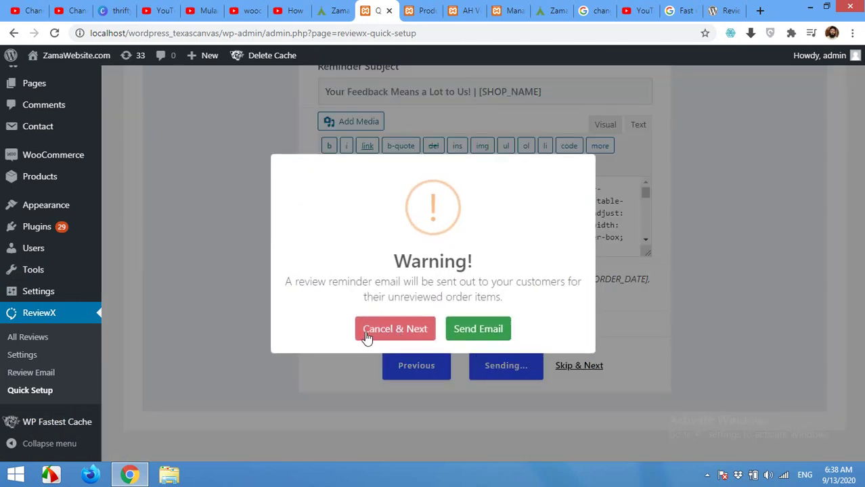
left_click(369, 332)
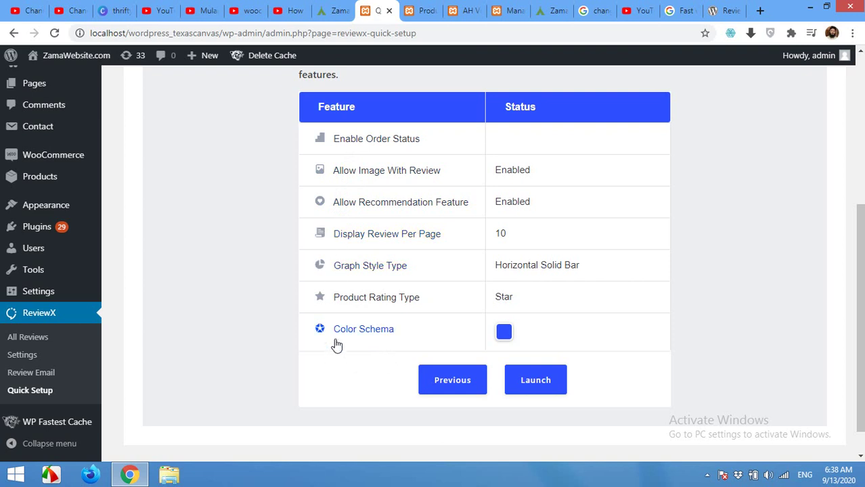
left_click(546, 381)
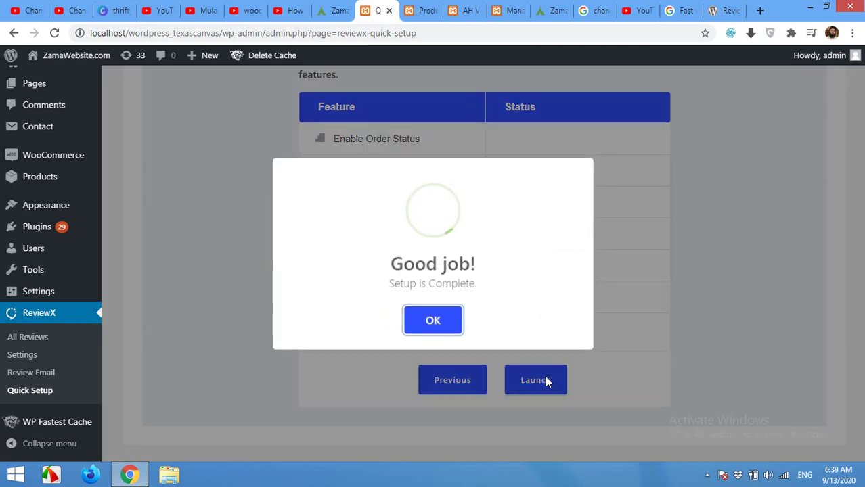
left_click(437, 323)
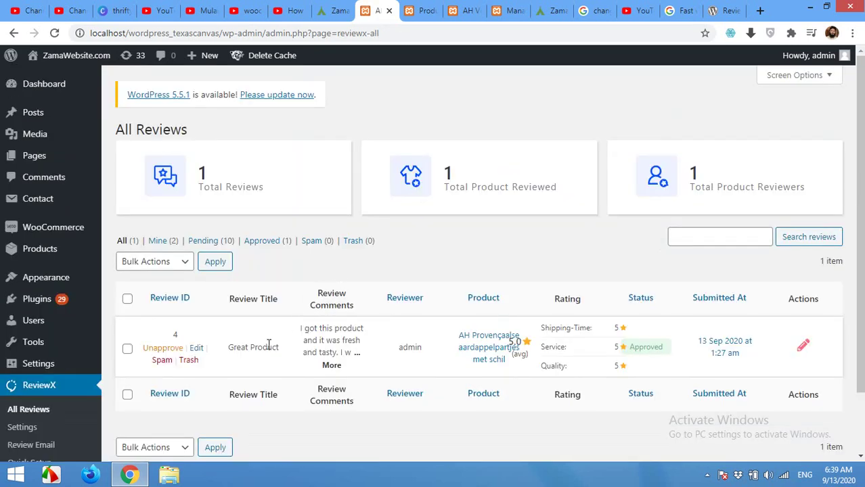
Step: Open the store page of the product AH Geschrapte worteltjes voordeel from the product list in a new tab
scroll(224, 403, "down", 1)
left_click(420, 11)
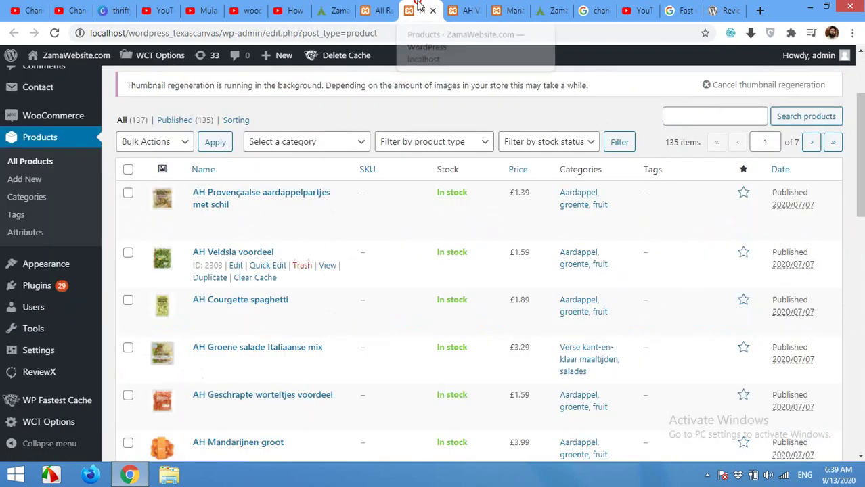
scroll(213, 291, "down", 2)
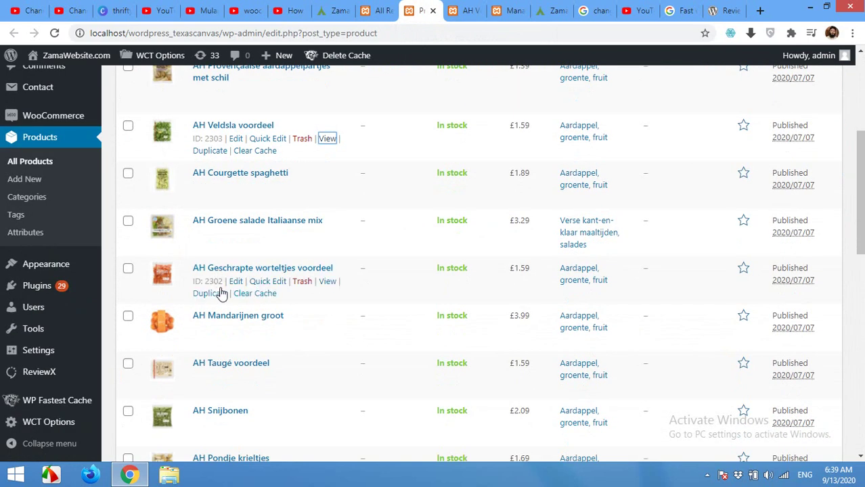
right_click(329, 285)
left_click(366, 294)
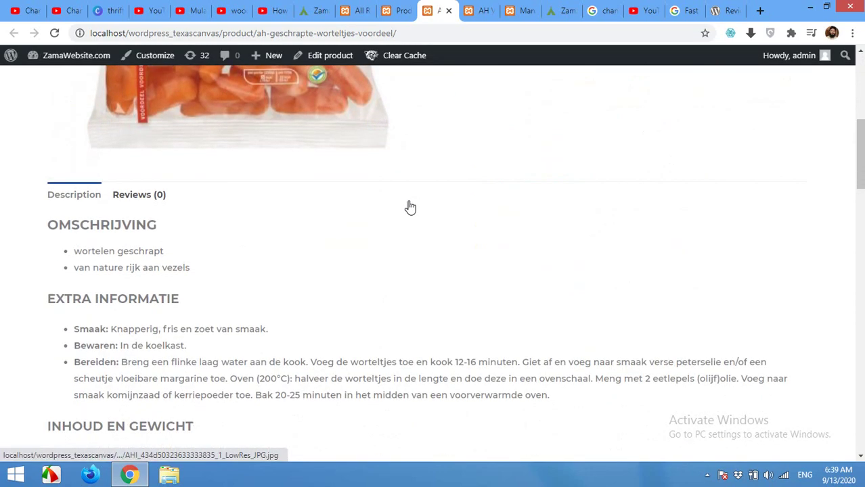
Step: Try four-star ratings for Shipping-Time and Quality in the product's review form, and look through its title, description, image and recommendation fields
left_click(133, 194)
scroll(132, 194, "down", 2)
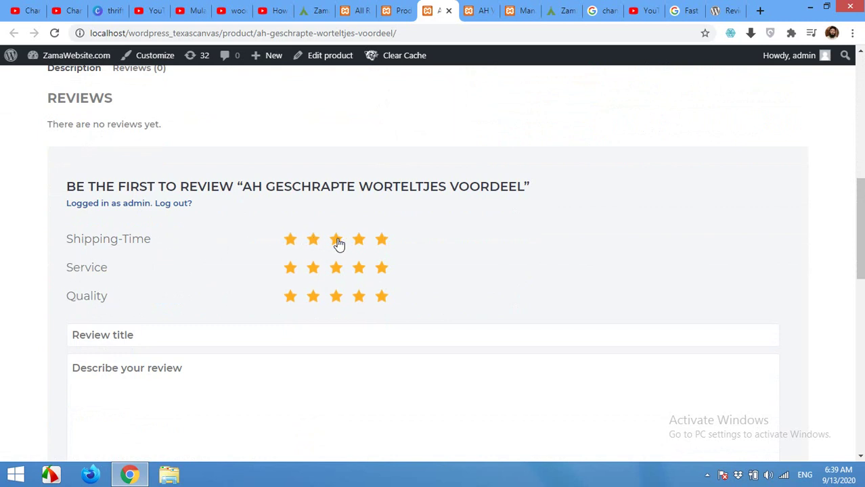
left_click(361, 241)
left_click(361, 298)
left_click(261, 339)
scroll(253, 344, "down", 3)
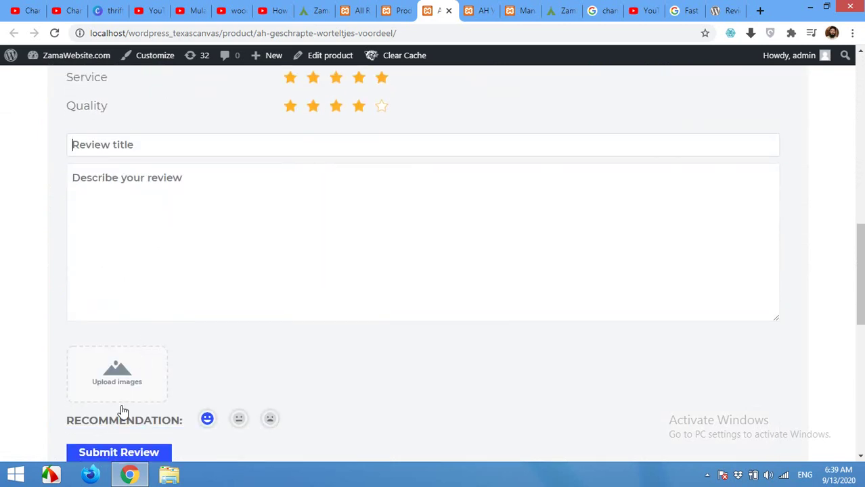
scroll(176, 369, "down", 2)
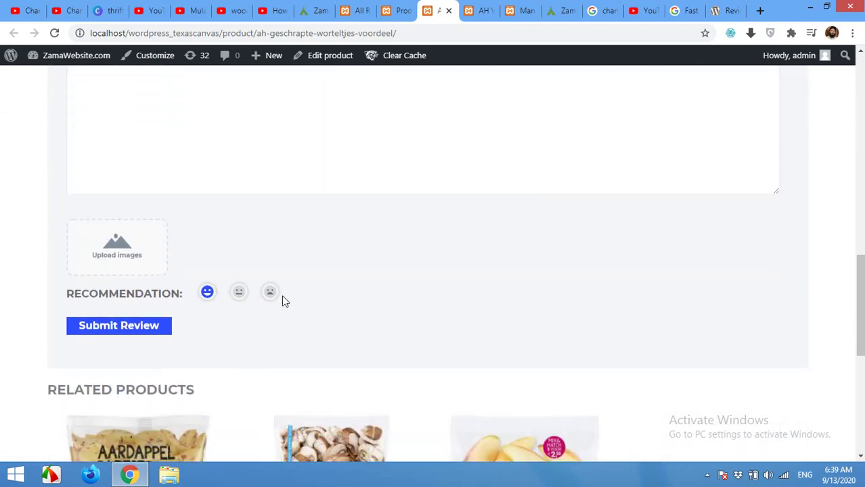
scroll(372, 343, "up", 10)
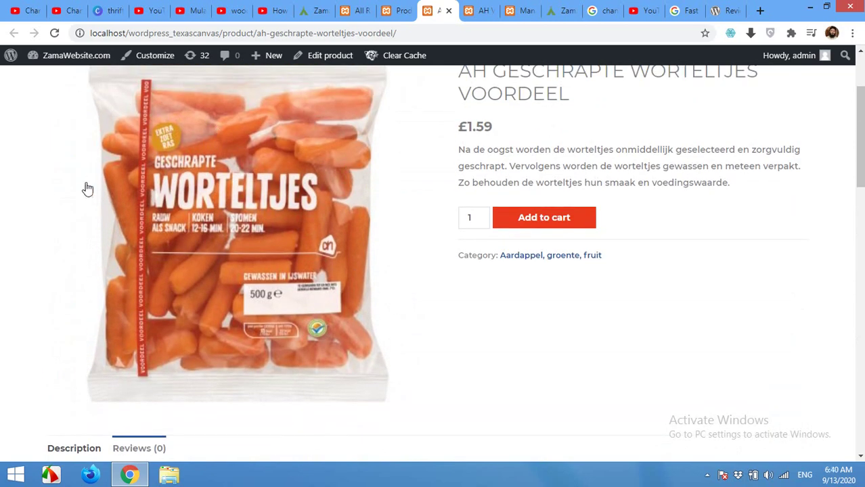
scroll(387, 242, "up", 2)
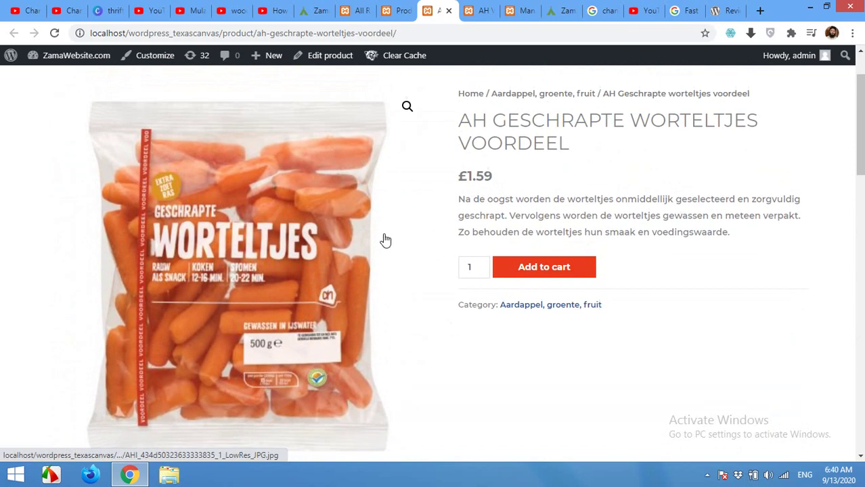
scroll(344, 240, "down", 2)
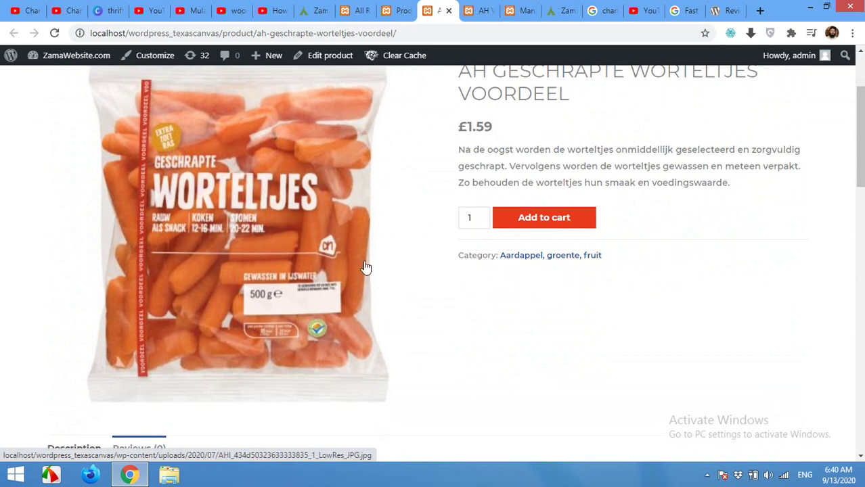
scroll(406, 264, "up", 2)
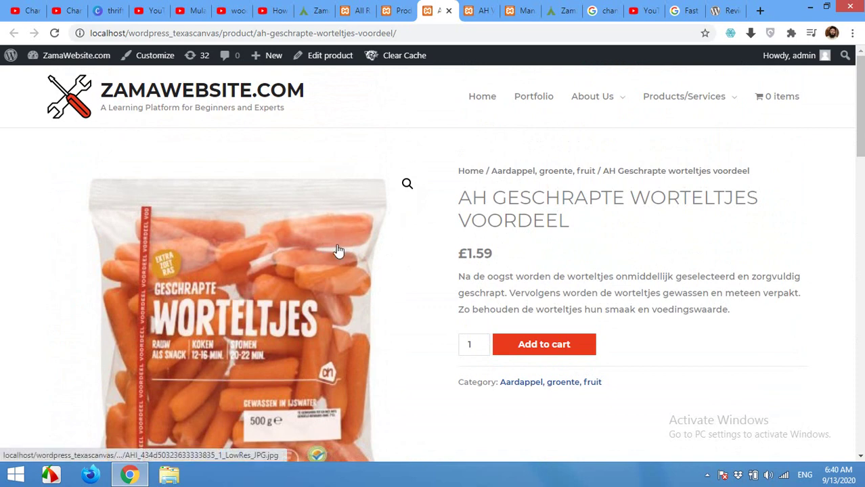
scroll(538, 271, "down", 3)
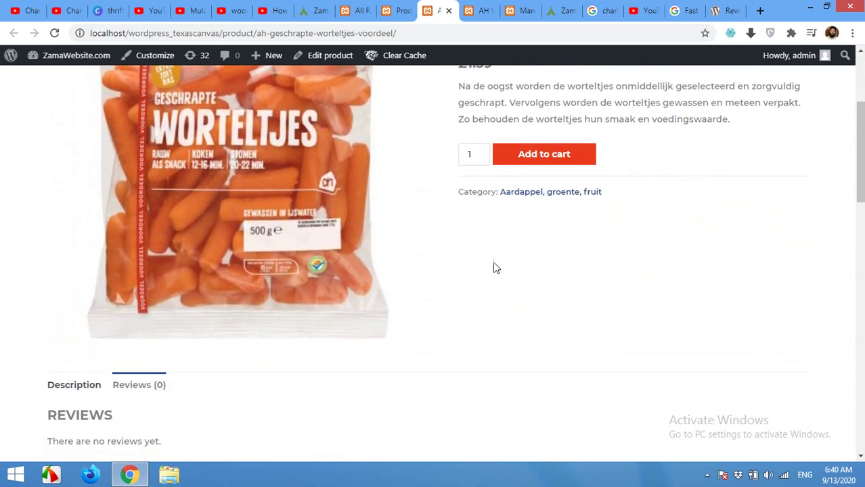
scroll(495, 266, "up", 3)
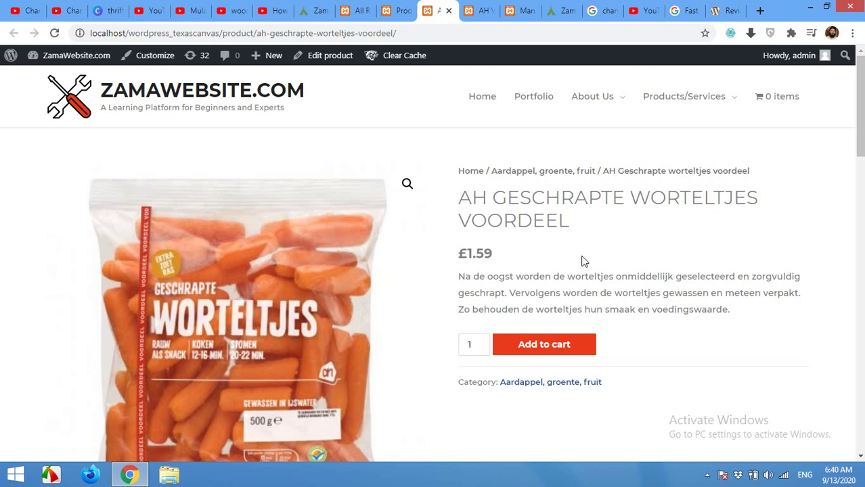
left_click_drag(312, 97, 105, 91)
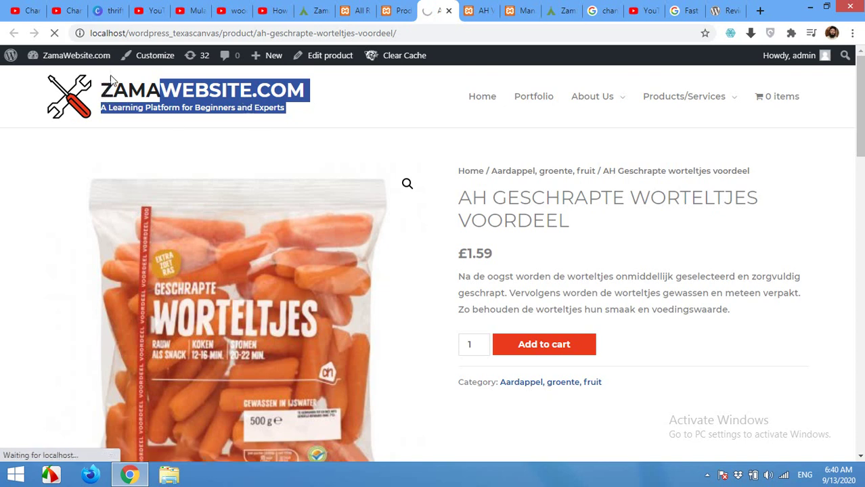
left_click(385, 132)
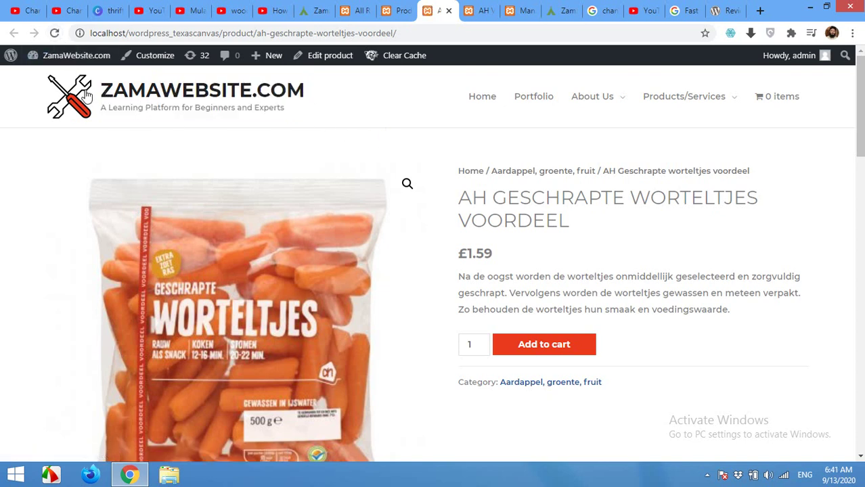